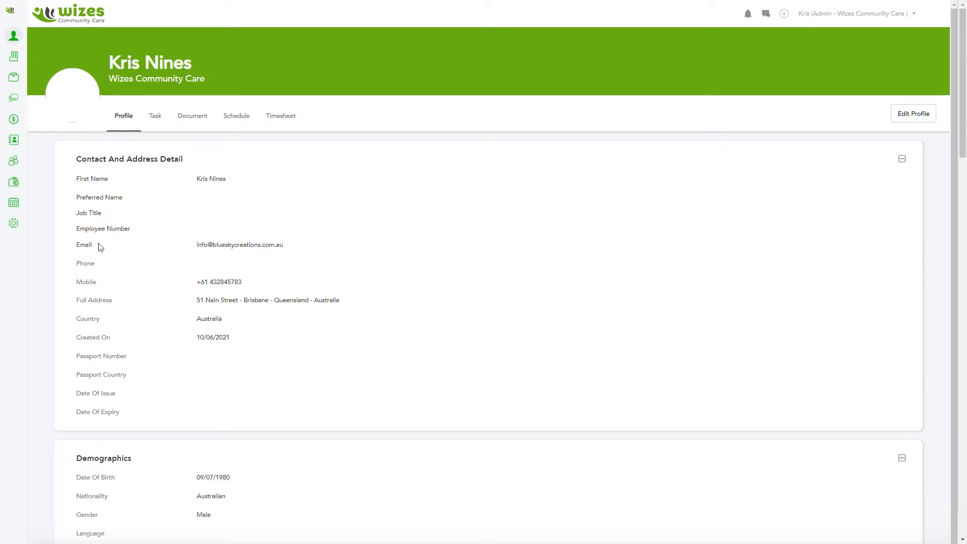
Open the jobs pipeline settings and view the options of the Registration status in the Unpublished Candidate Pipeline.
click(14, 224)
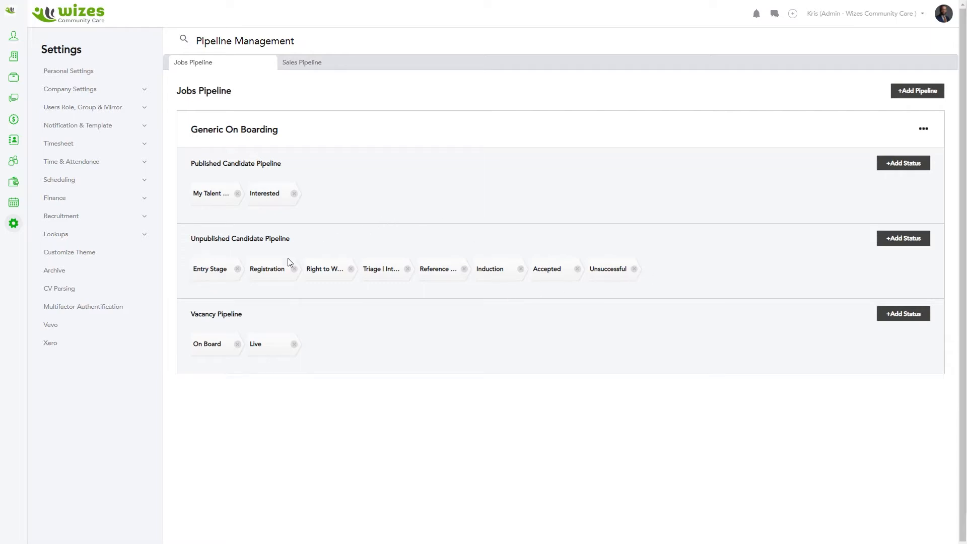
double_click(260, 270)
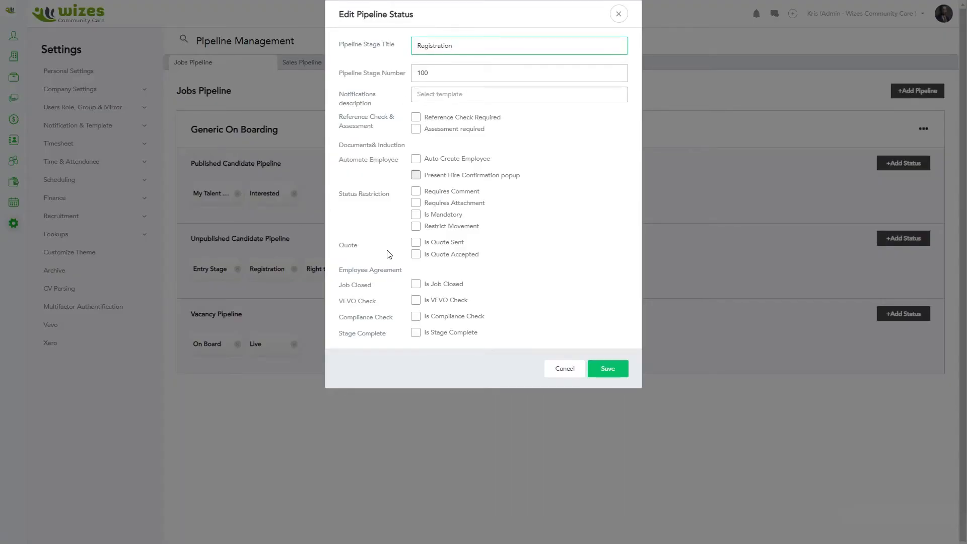
click(618, 15)
Switch to the Pipeline Stage workbook in Excel and review the unpublished candidate stages and the Registration row's assessment and notification.
key(alt+Tab)
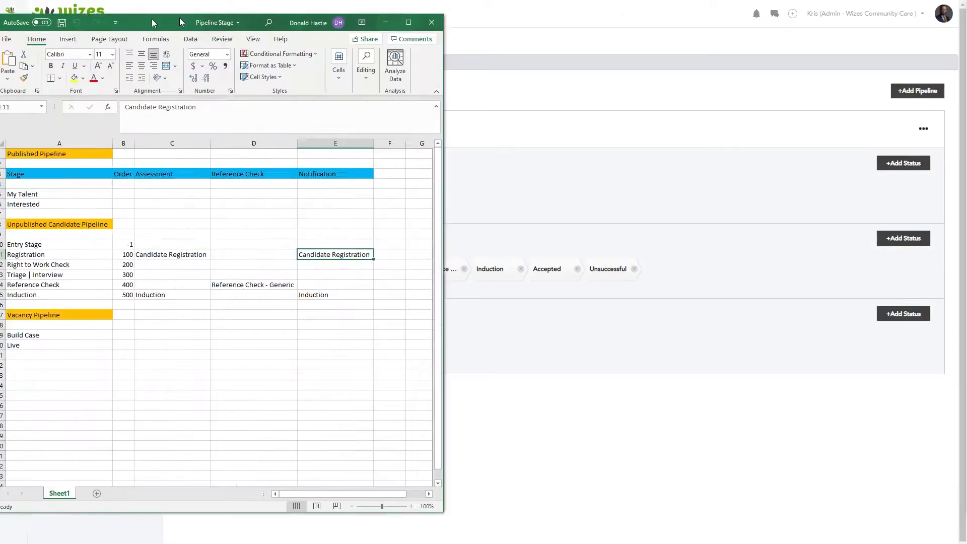
drag(179, 17, 433, 13)
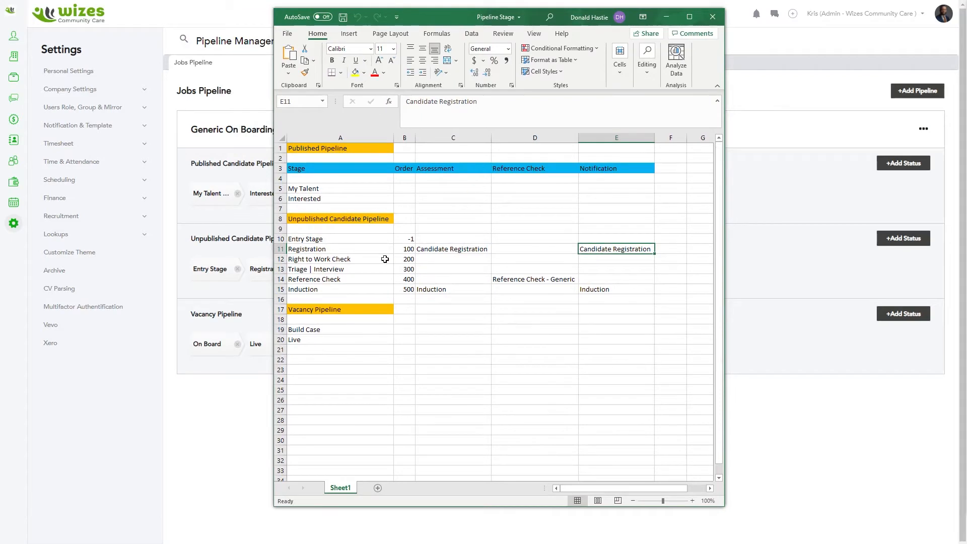
drag(347, 239, 346, 288)
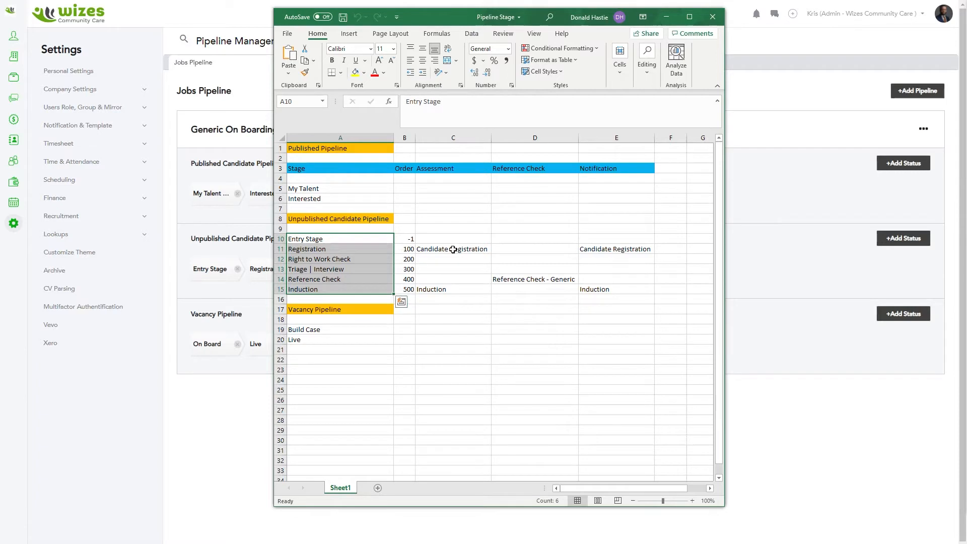
click(281, 248)
click(304, 250)
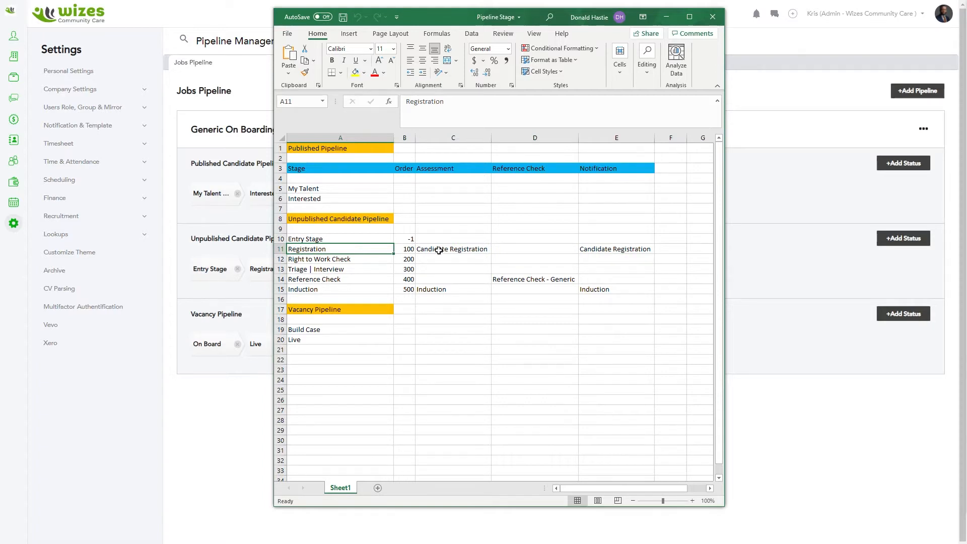
click(613, 250)
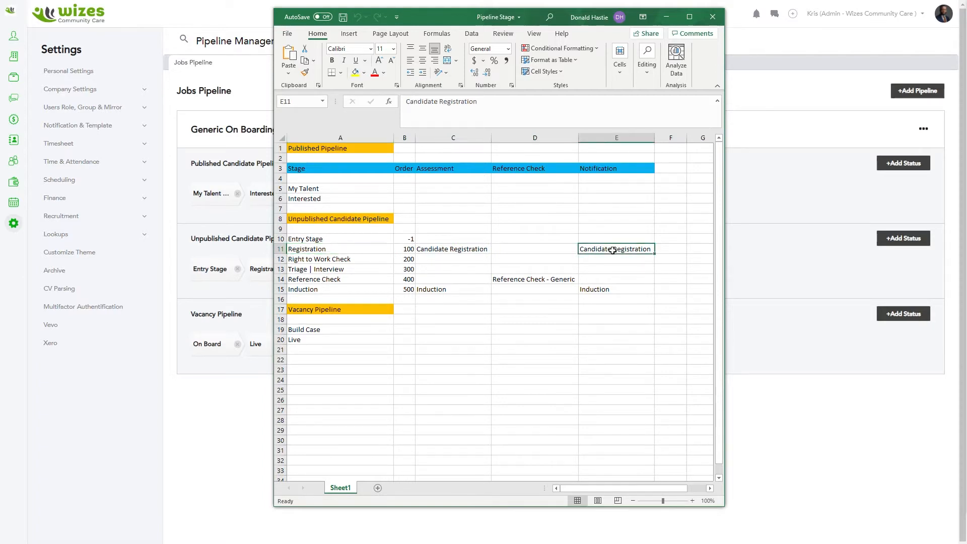
click(452, 250)
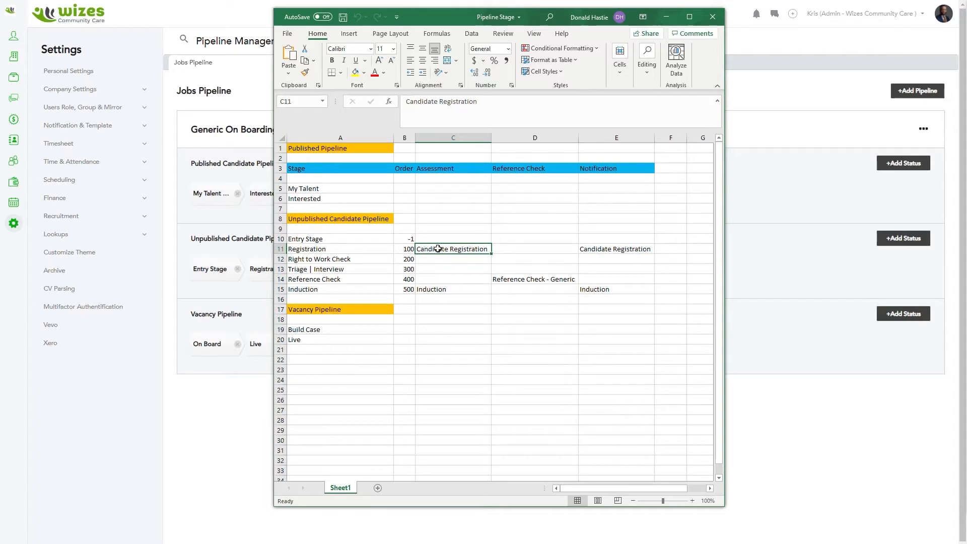
Examine the notification, assessment and reference check entries of the pipeline stages, and move the workbook out of the way.
click(599, 248)
click(599, 289)
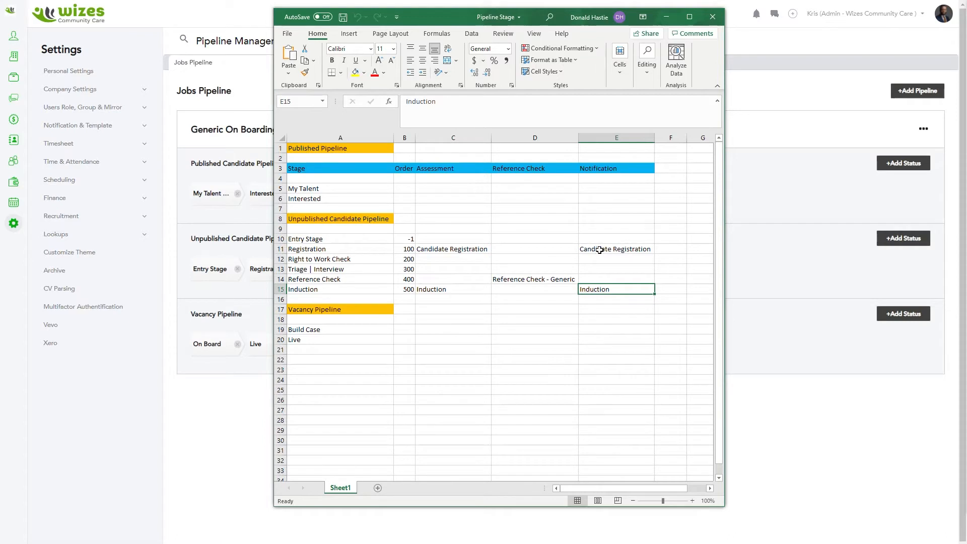
drag(599, 251, 596, 294)
click(595, 288)
drag(460, 250, 470, 272)
click(531, 280)
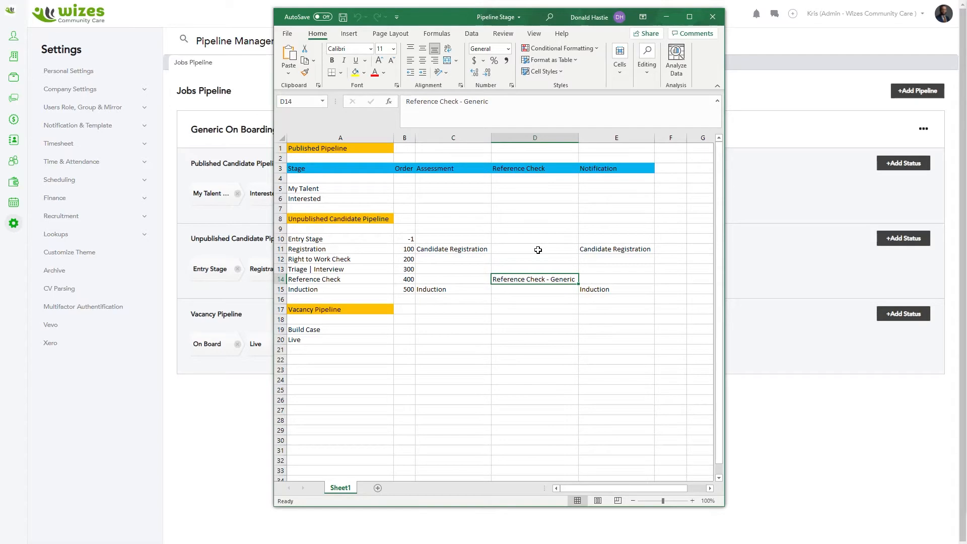
drag(449, 15, 0, 35)
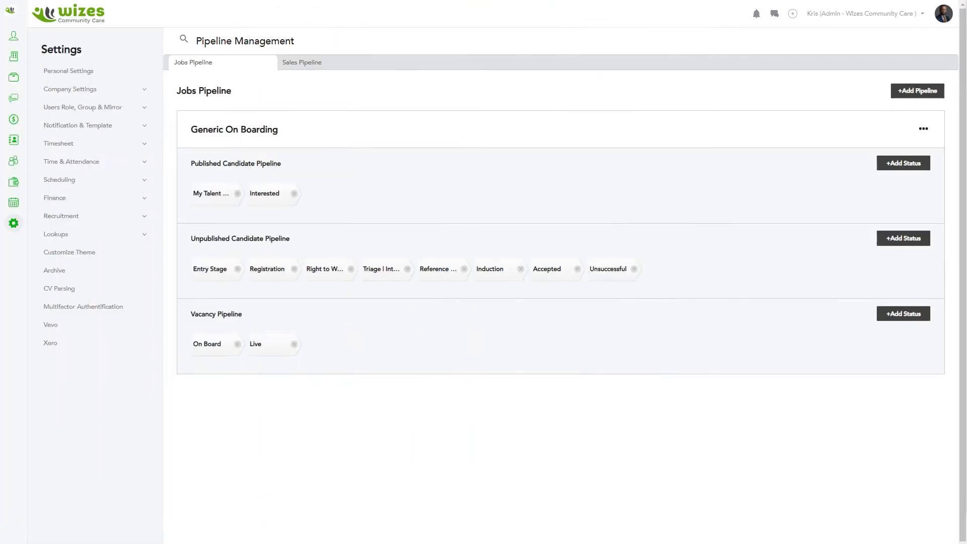
Start a new notification template in the settings and name it "Candidate Registration".
click(91, 126)
click(80, 156)
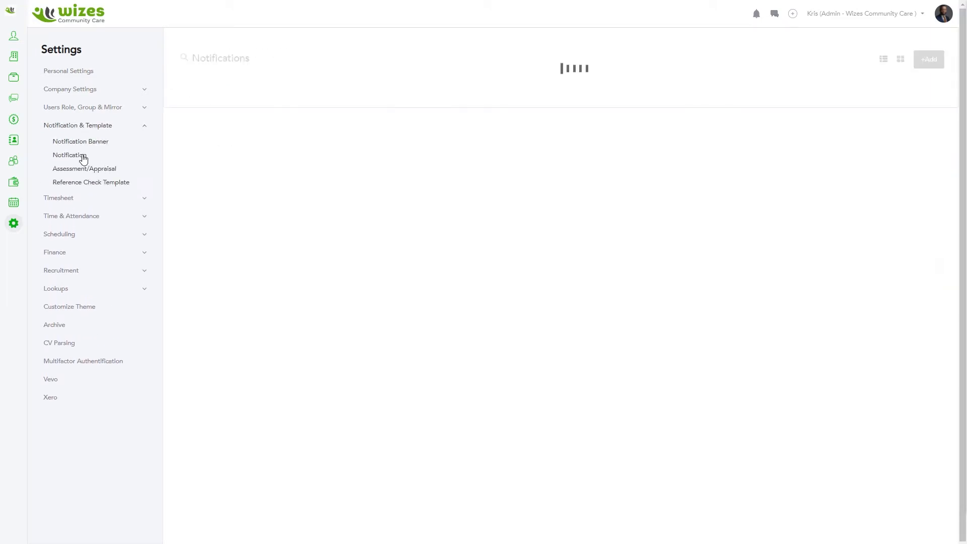
click(928, 50)
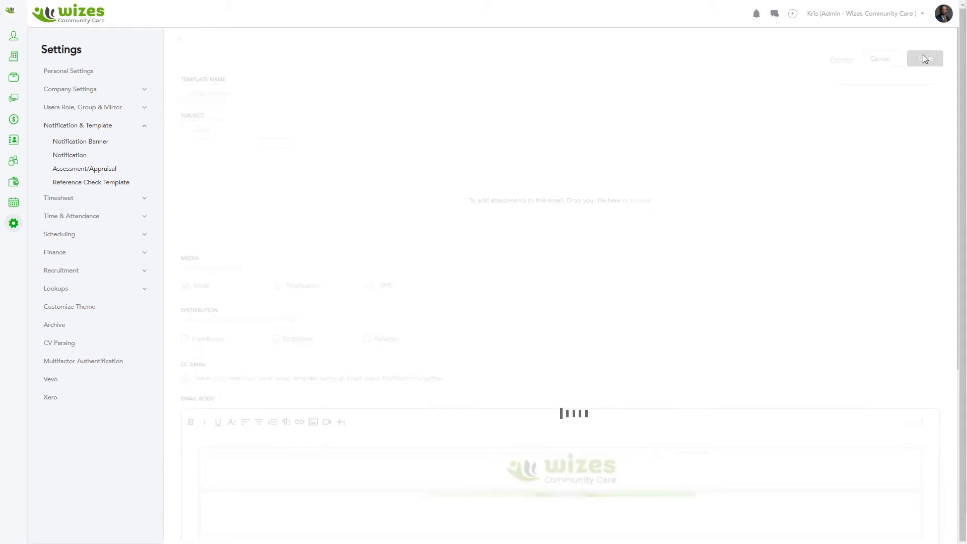
click(221, 84)
text(C)
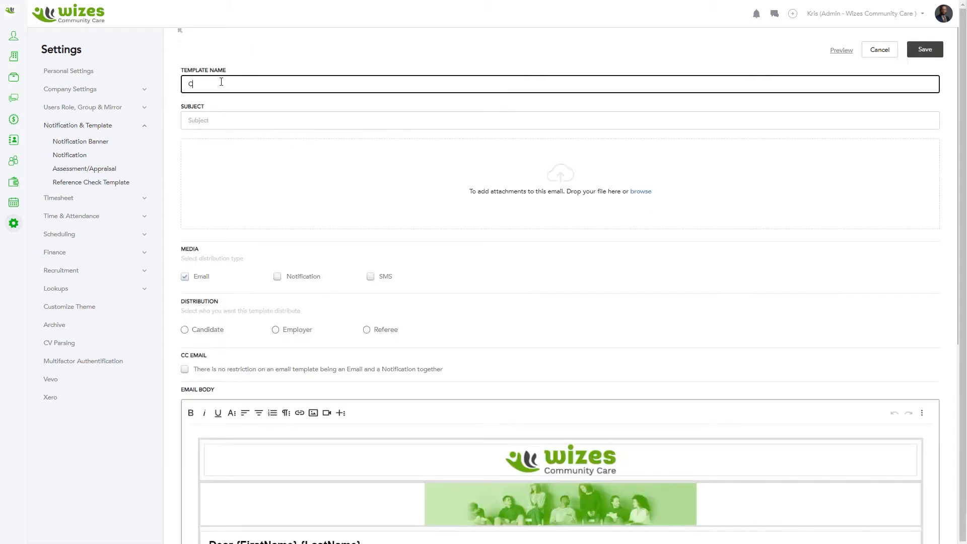
text(andidate Registration)
Set the template's subject to "Please complete your Candidate Registration".
click(220, 122)
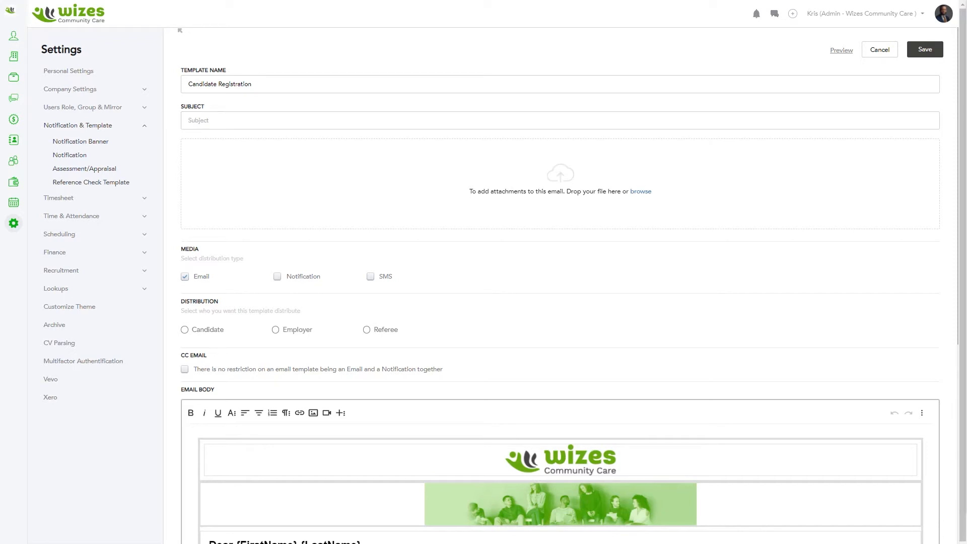
click(232, 129)
text(Please complete your Candidate Registration)
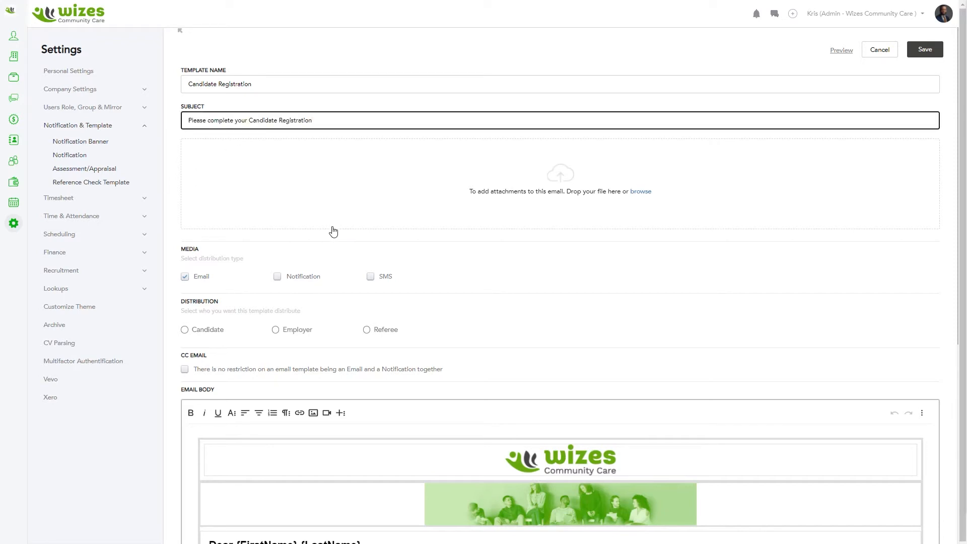
Add below the greeting the line "We are pleased to have you proceed in our online process to register with Wizes Community Care.".
scroll(333, 232, down, 2)
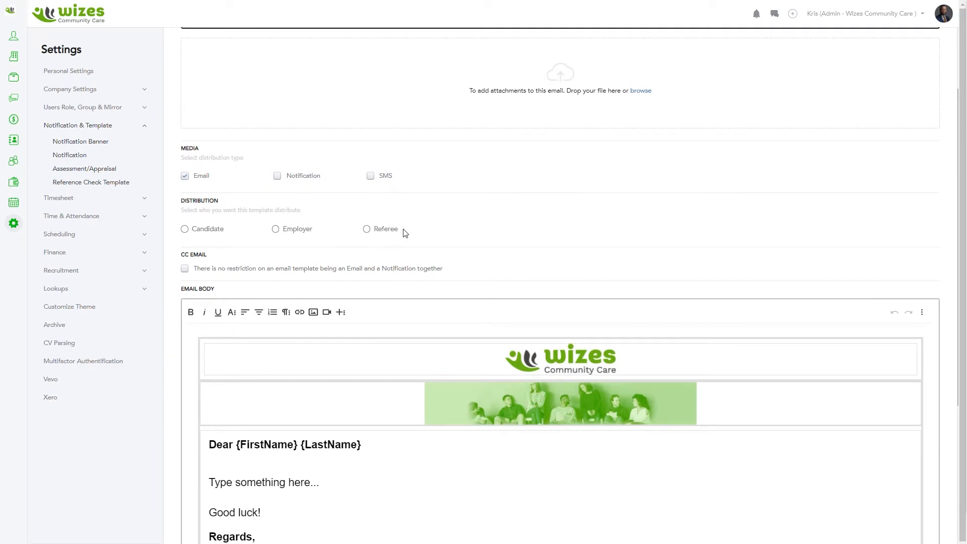
scroll(404, 233, down, 1)
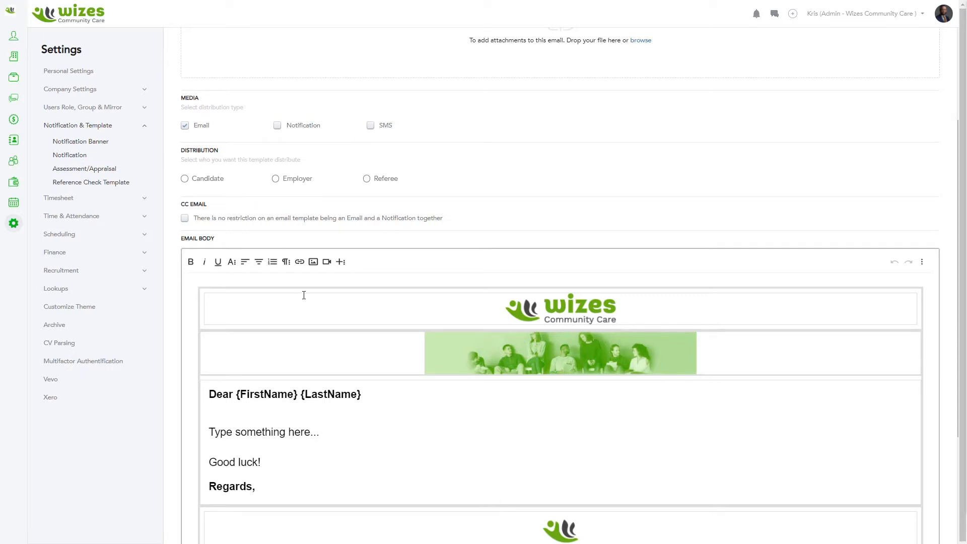
click(368, 396)
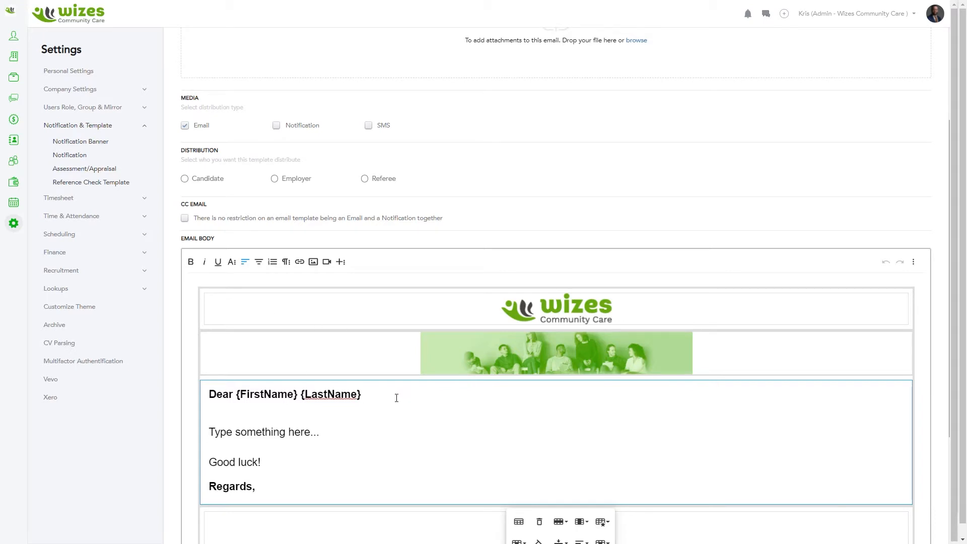
key(Return)
text(We)
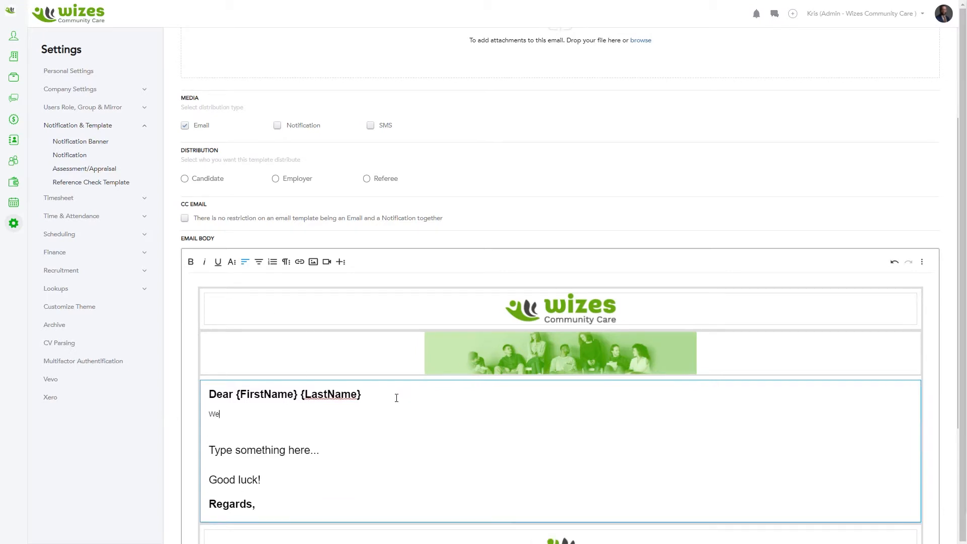
text( are pleased to pro)
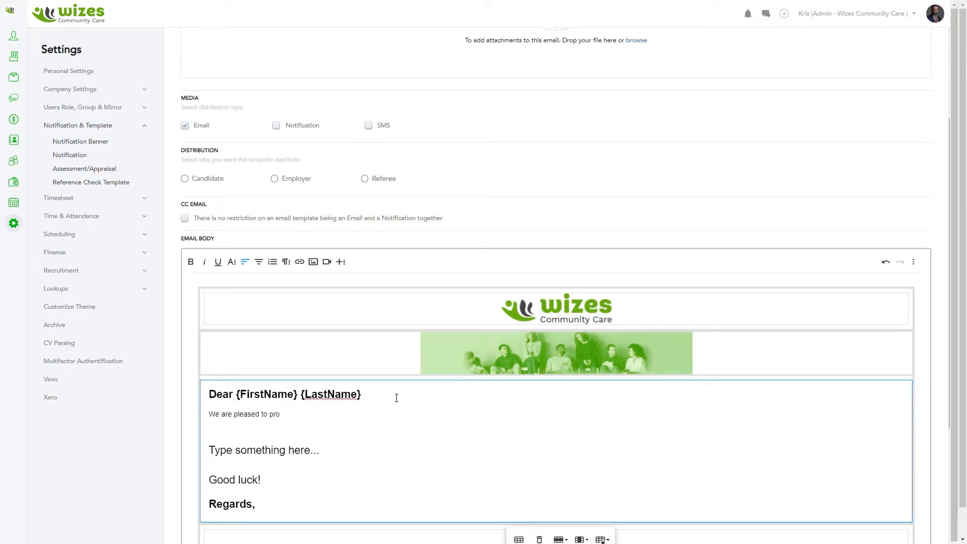
key(BackSpace)
key(BackSpace)
key(BackSpace)
text(hav)
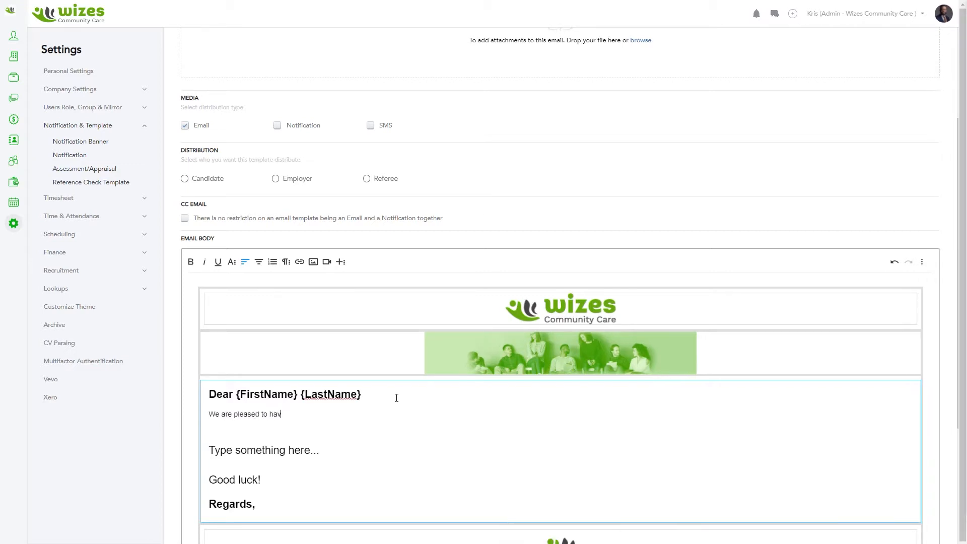
text(e you proceed in our online process to register with Wizes Community Casre)
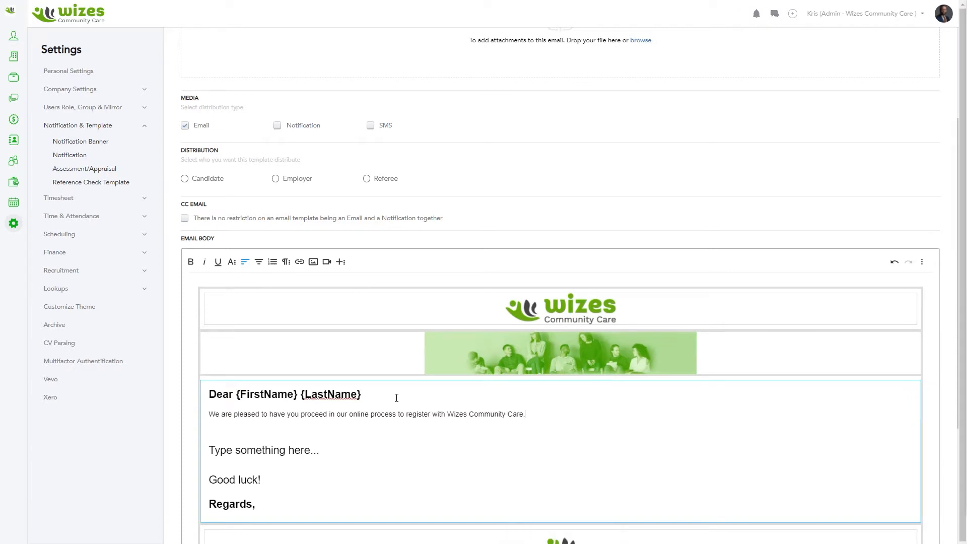
Add a second body paragraph reading "Please click on the following link to access your Candidate Registration form:".
key(Return)
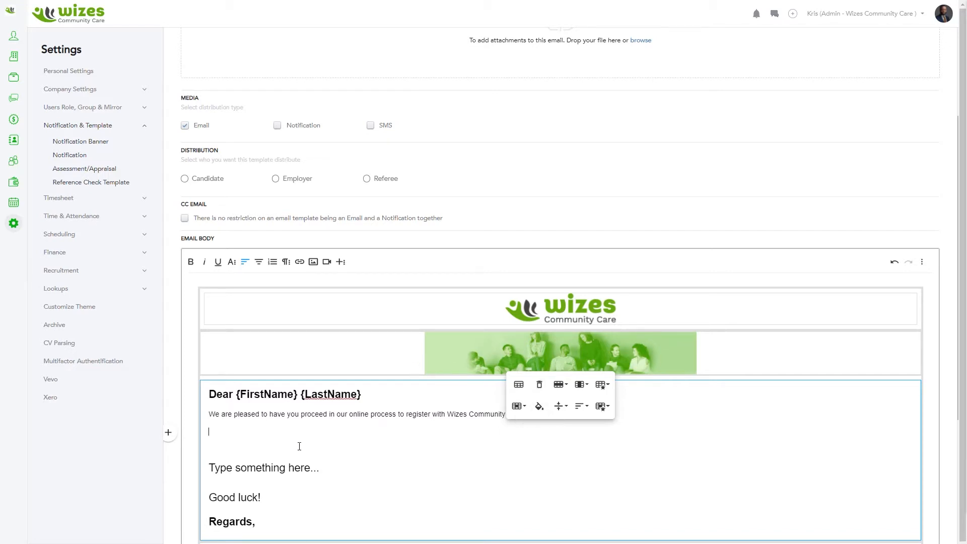
click(484, 442)
click(513, 442)
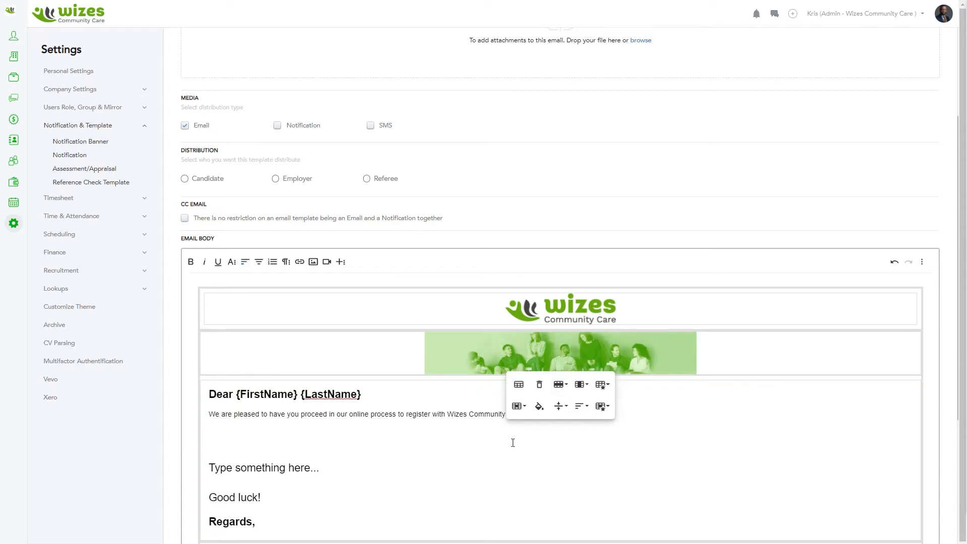
scroll(470, 443, down, 4)
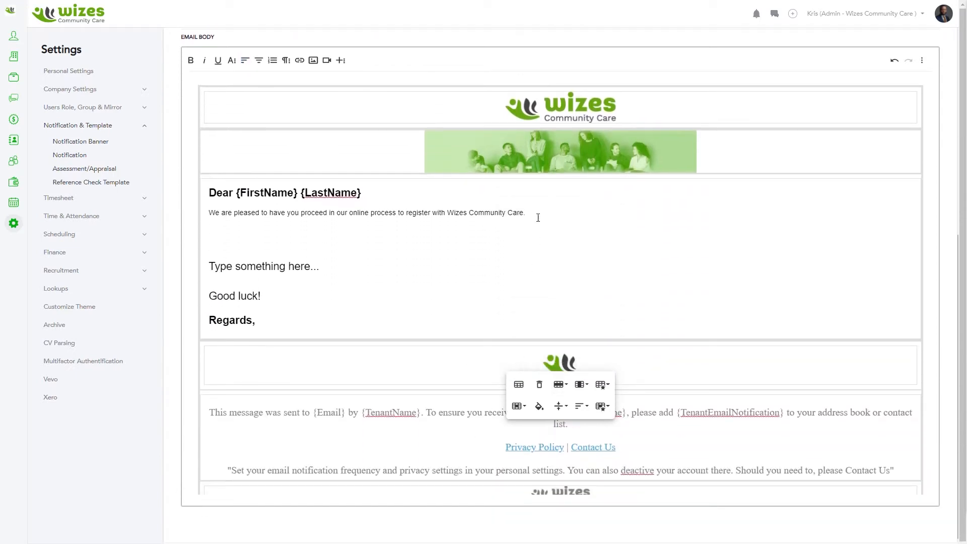
click(536, 214)
key(Return)
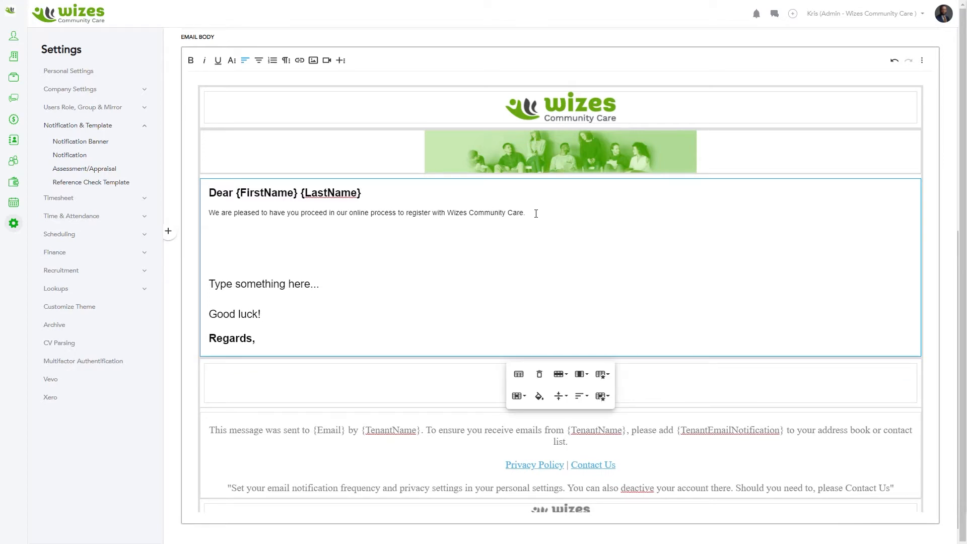
text(Please click)
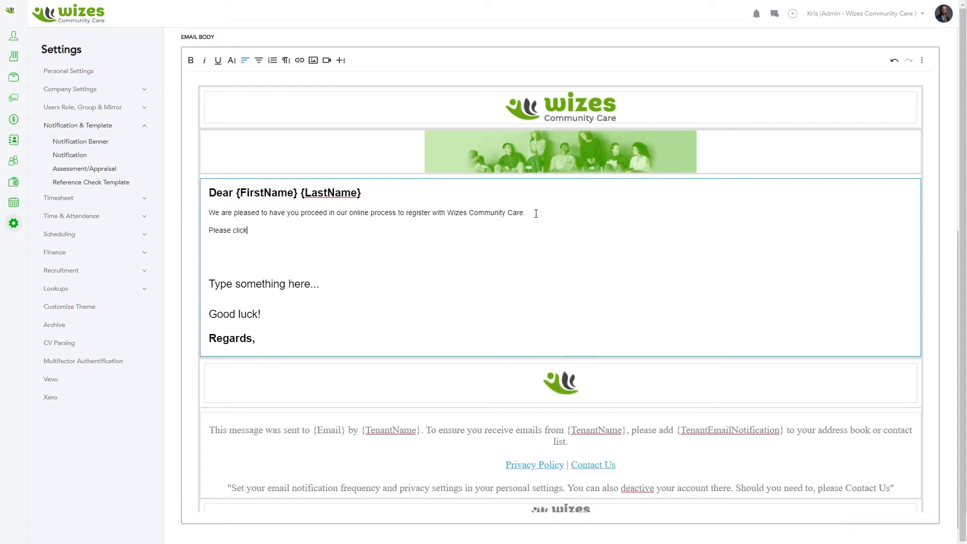
text( on the following link to access your )
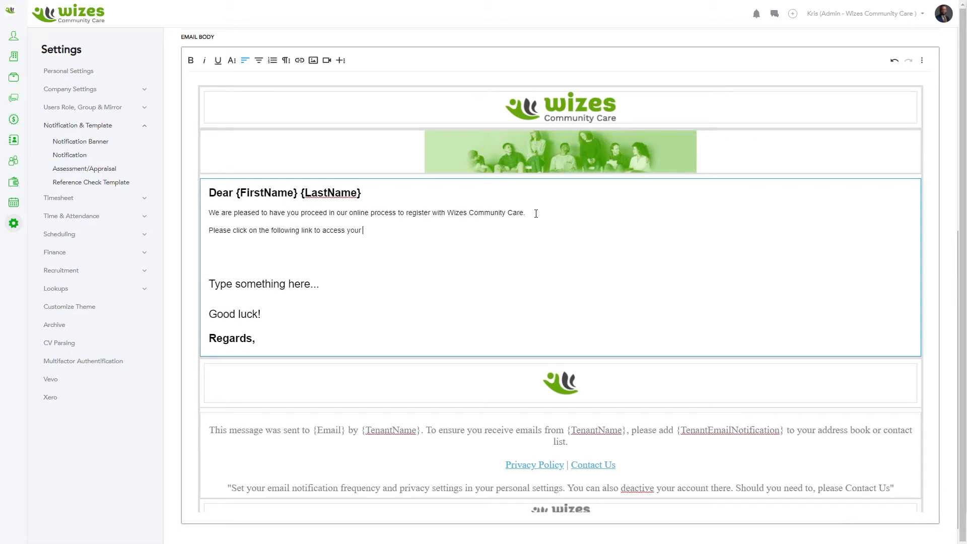
text(Candidate Registration form:)
Add the link text "Candidate Registration" on its own line below the form-access sentence.
key(Return)
text(Candidate R)
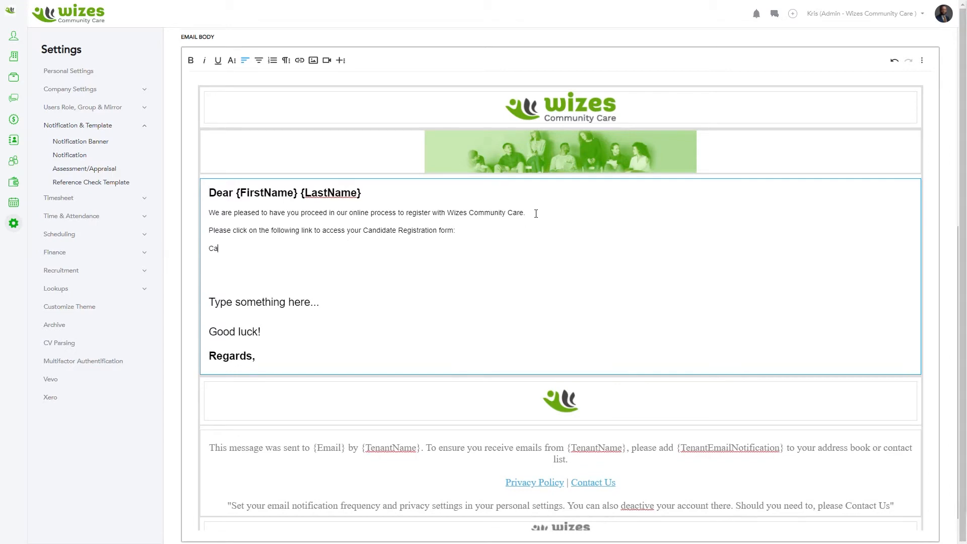
text(egistratiuo)
key(BackSpace)
key(BackSpace)
text(on)
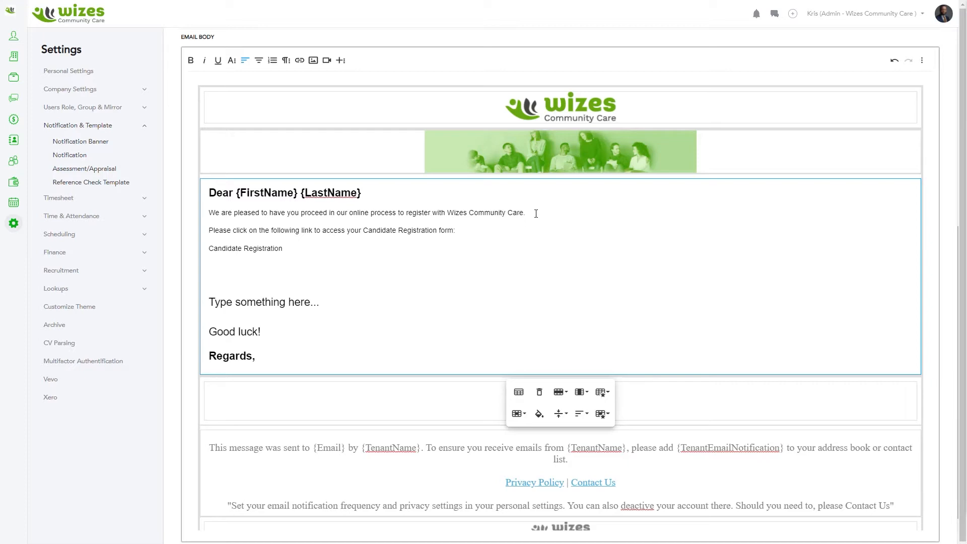
Link the "Candidate Registration" line in the email body to {CandidateAssessmentLink}, set to open in a new tab.
key(shift+Left)
key(shift+Left)
key(shift+Left)
key(shift+Left)
key(shift+Left)
key(shift+Left)
key(shift+Left)
key(shift+Left)
key(shift+Left)
key(shift+Left)
key(shift+Left)
key(shift+Left)
key(shift+Left)
key(shift+Left)
key(shift+Left)
key(shift+Left)
key(shift+Left)
key(shift+Left)
key(shift+Left)
key(shift+Left)
key(shift+Left)
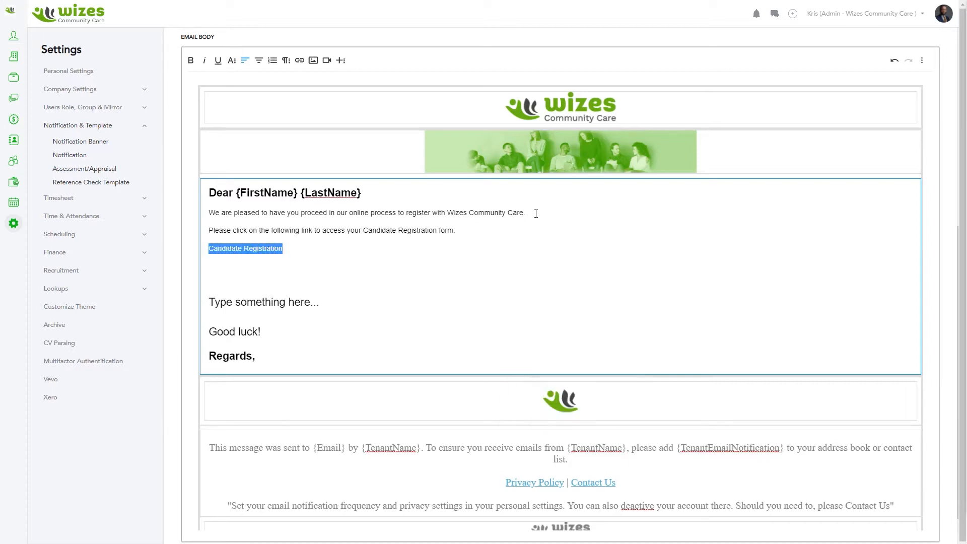
click(299, 61)
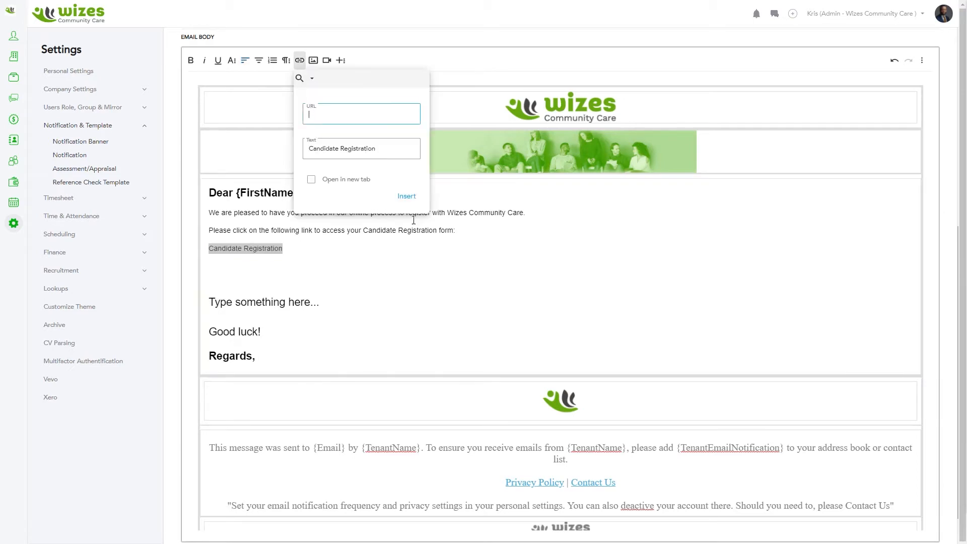
click(347, 117)
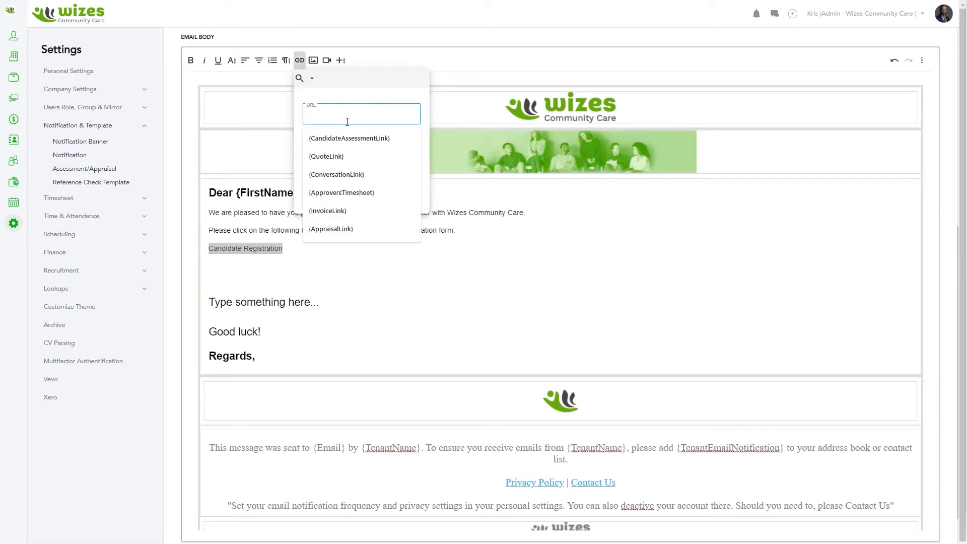
click(353, 139)
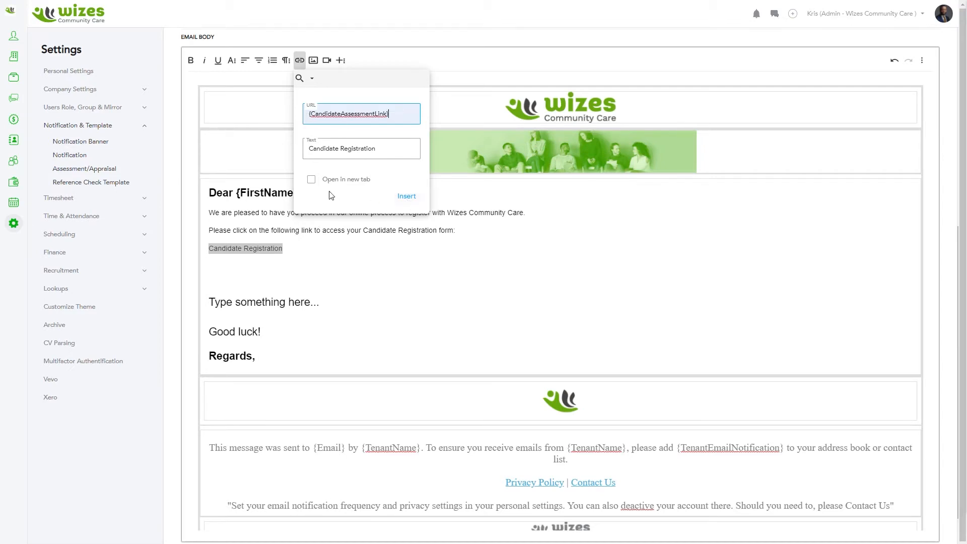
click(311, 180)
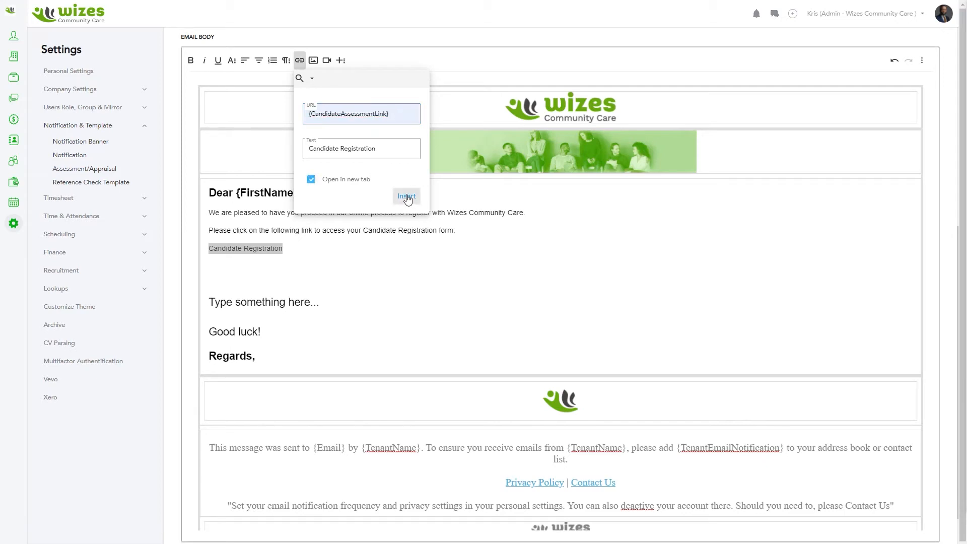
click(406, 196)
Delete the placeholder lines "Type something here..." and "Good luck!", and add the signature "Wizes Community Care." below "Regards,".
click(357, 270)
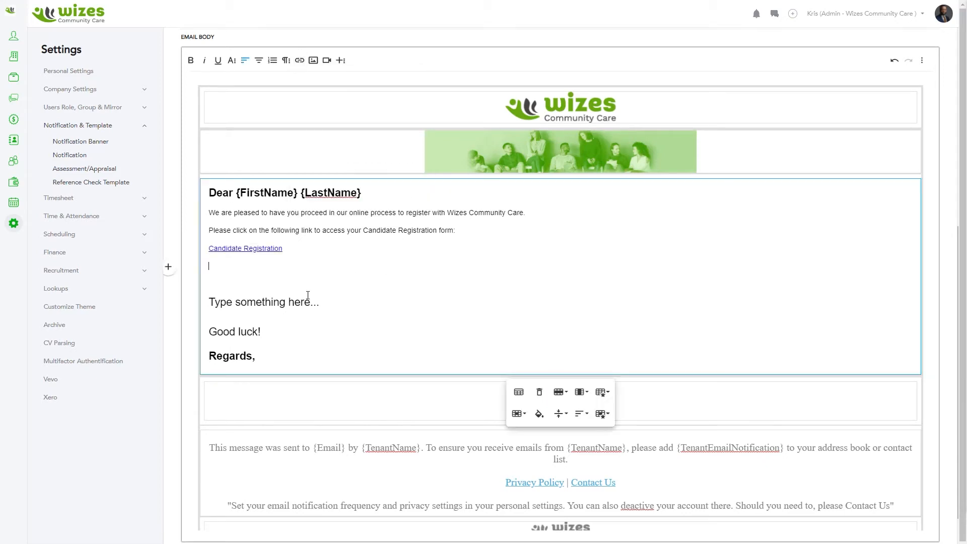
key(shift+Down)
key(shift+Down)
key(shift+Down)
key(shift+Down)
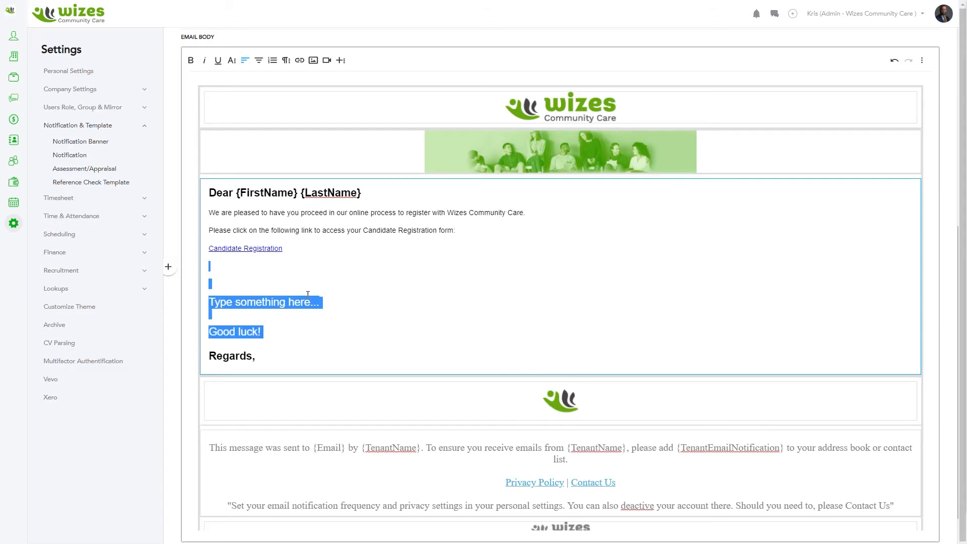
key(BackSpace)
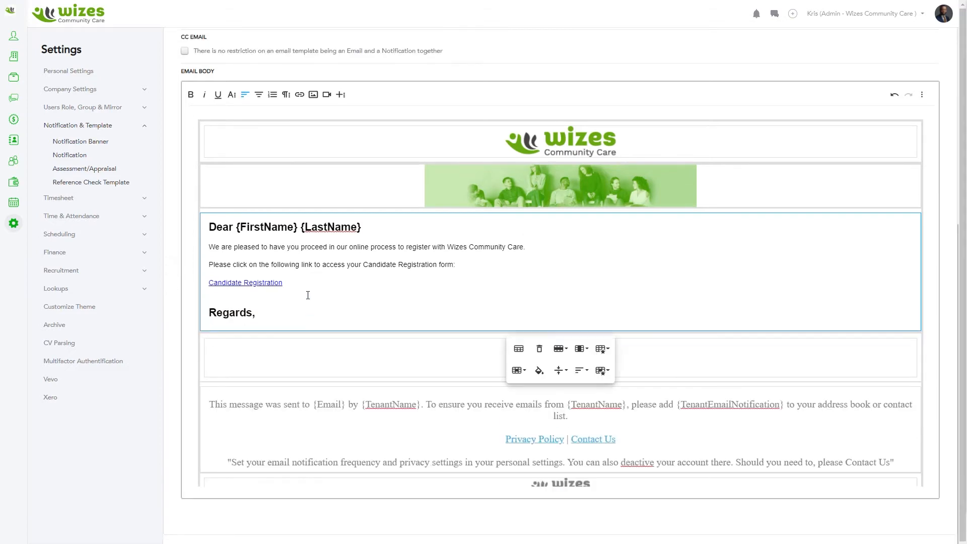
key(Return)
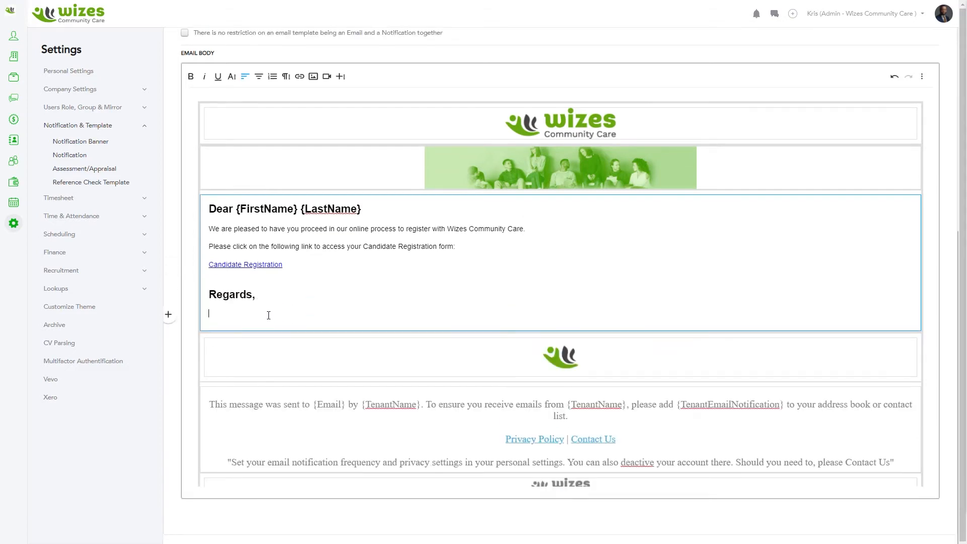
text(Wizes Community Care.)
Set the font size of the whole message, from the greeting through the signature, to 18.
triple_click(268, 314)
key(shift+Up)
key(shift+Up)
key(shift+Up)
key(shift+Up)
key(shift+Up)
key(shift+Up)
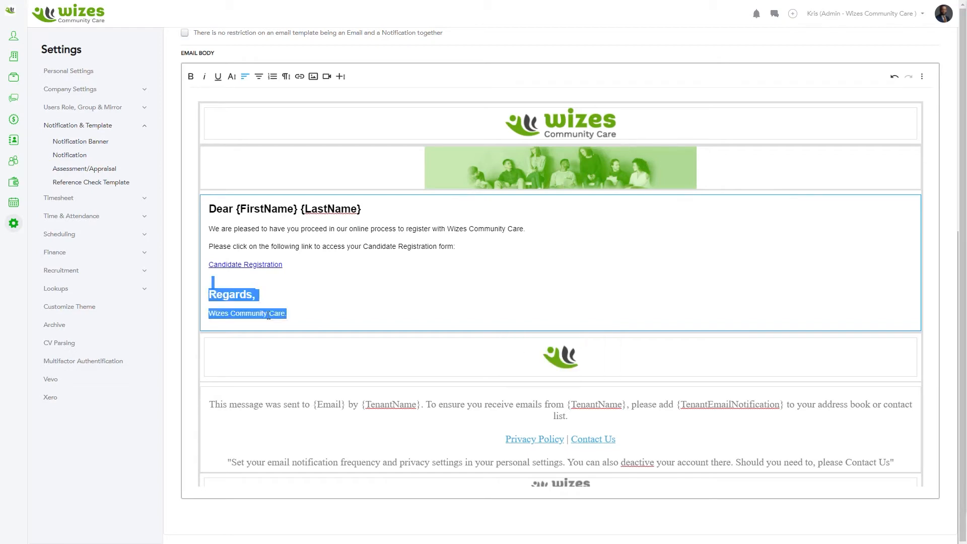
key(shift+Left)
key(shift+Left)
key(shift+Left)
key(shift+Left)
key(shift+Left)
key(shift+Left)
key(shift+Left)
key(shift+Left)
key(shift+Left)
key(shift+Left)
key(shift+Left)
key(shift+Left)
key(shift+Left)
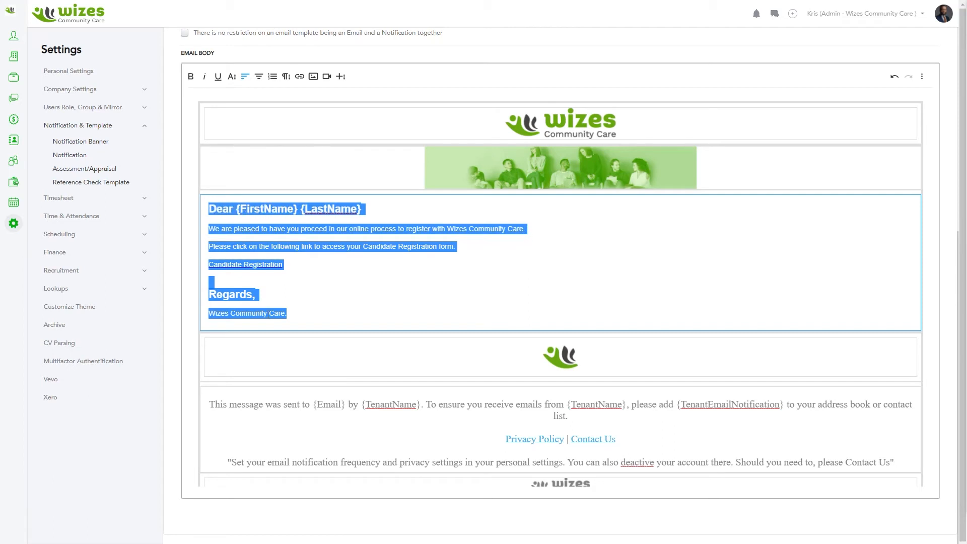
click(232, 76)
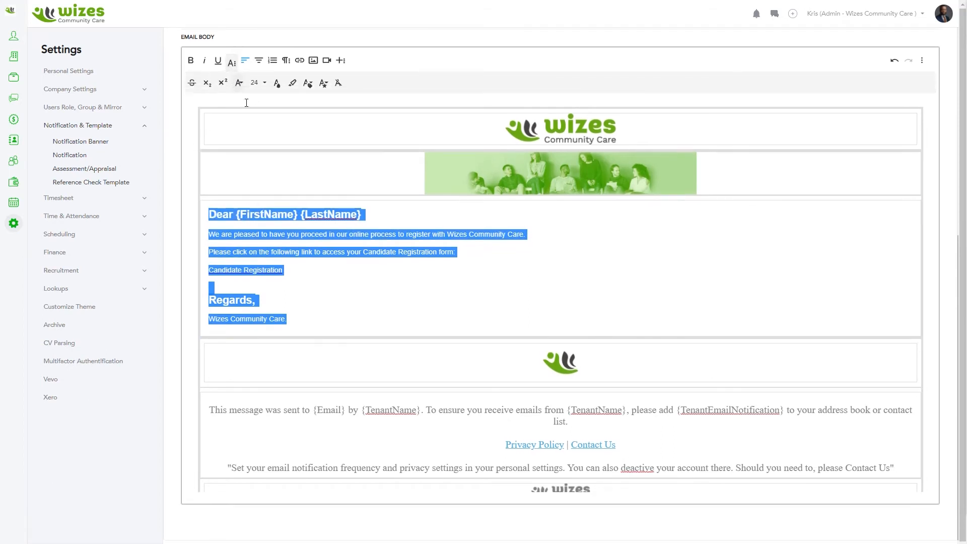
click(240, 83)
click(242, 83)
click(263, 84)
click(261, 181)
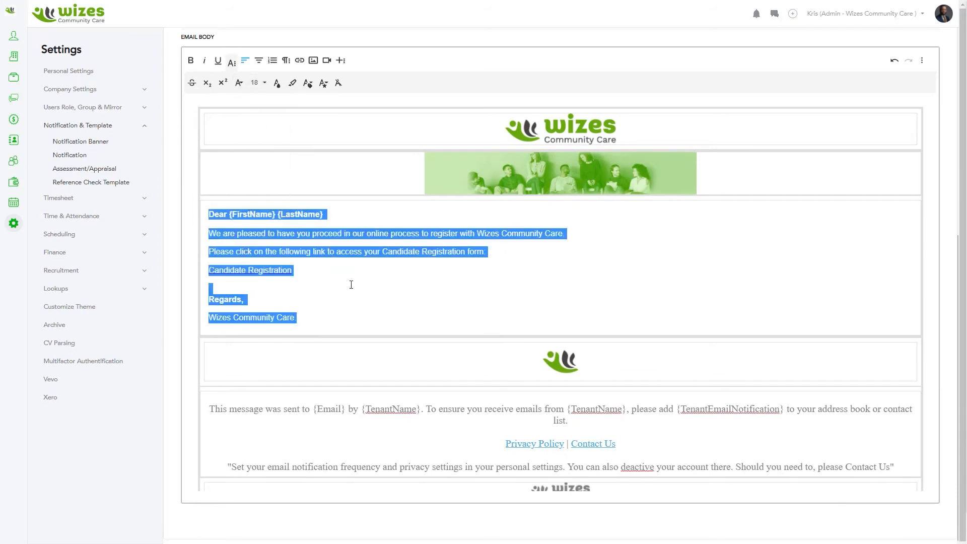
click(333, 279)
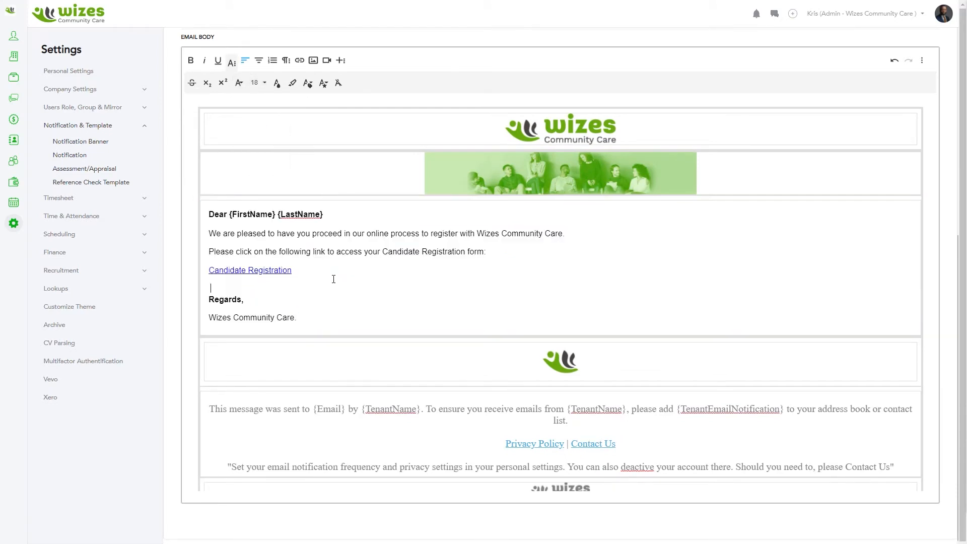
Make the "Candidate Registration" link bold and save the notification template.
click(303, 271)
key(shift+Left)
key(shift+Left)
key(shift+Left)
key(shift+Left)
key(shift+Left)
key(shift+Left)
key(shift+Left)
key(shift+Left)
key(shift+Left)
key(shift+Left)
key(shift+Left)
key(shift+Left)
key(shift+Left)
key(shift+Left)
key(shift+Left)
key(shift+Left)
key(shift+Left)
key(shift+Left)
key(shift+Left)
key(shift+Left)
key(shift+Left)
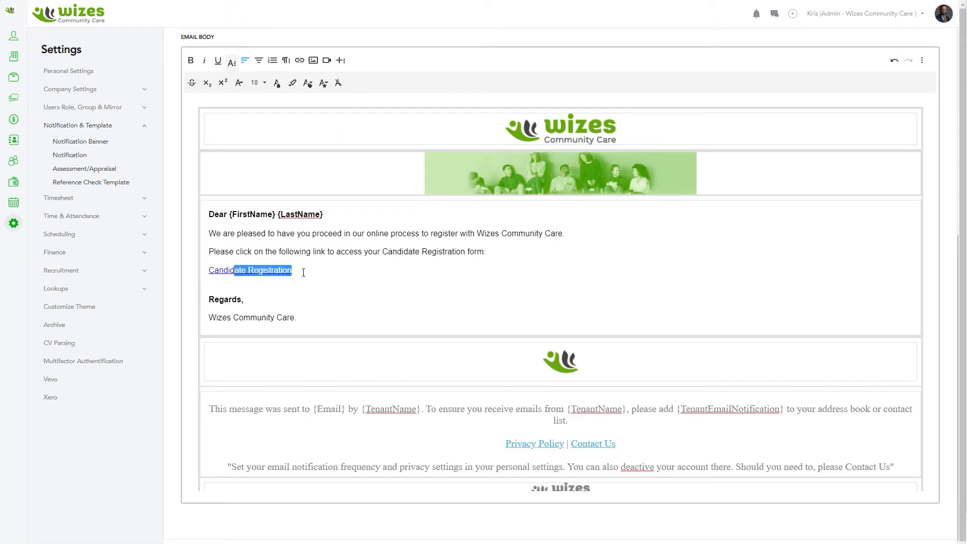
key(shift+Left)
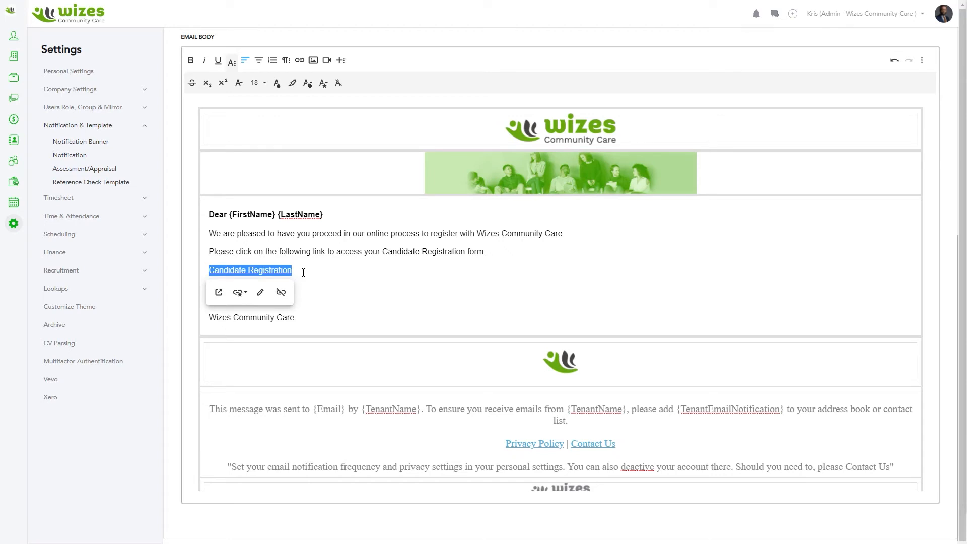
click(191, 60)
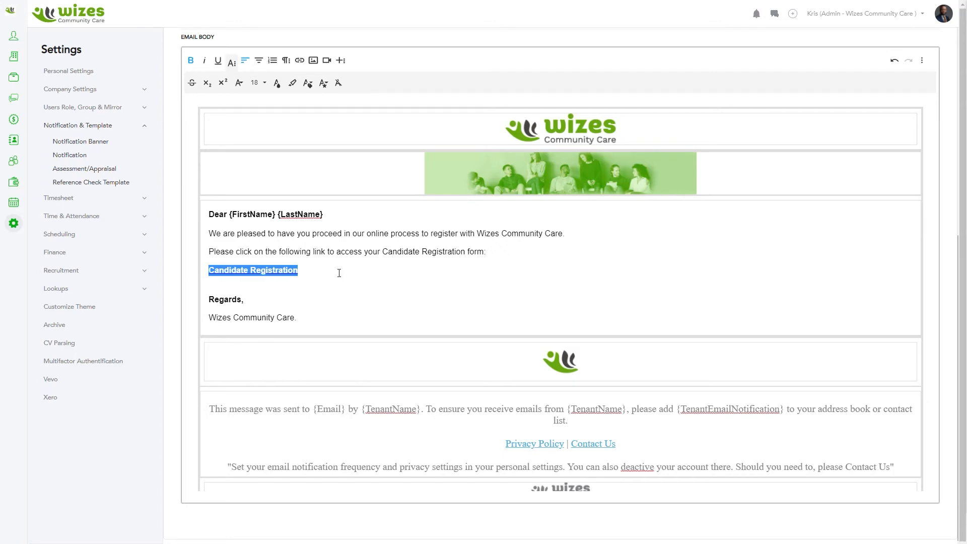
scroll(669, 269, up, 7)
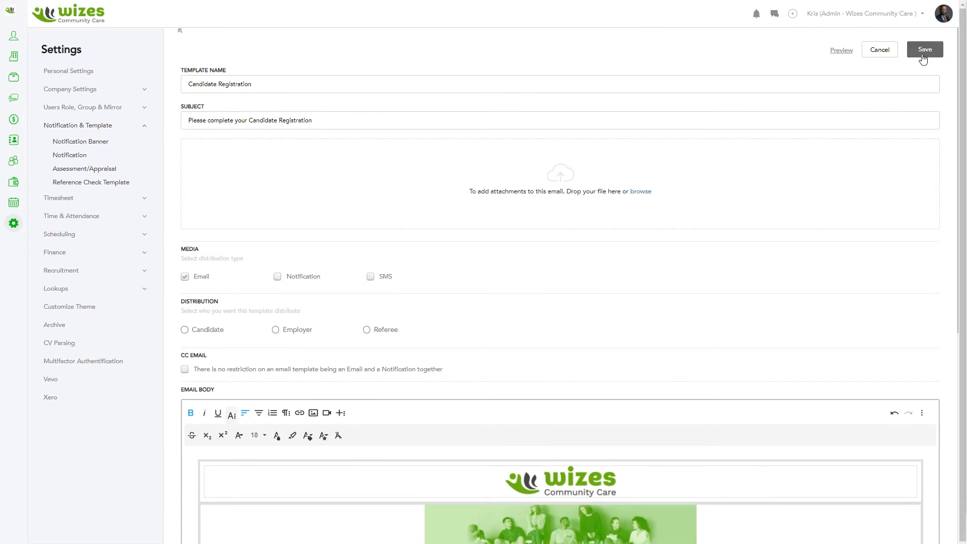
click(921, 53)
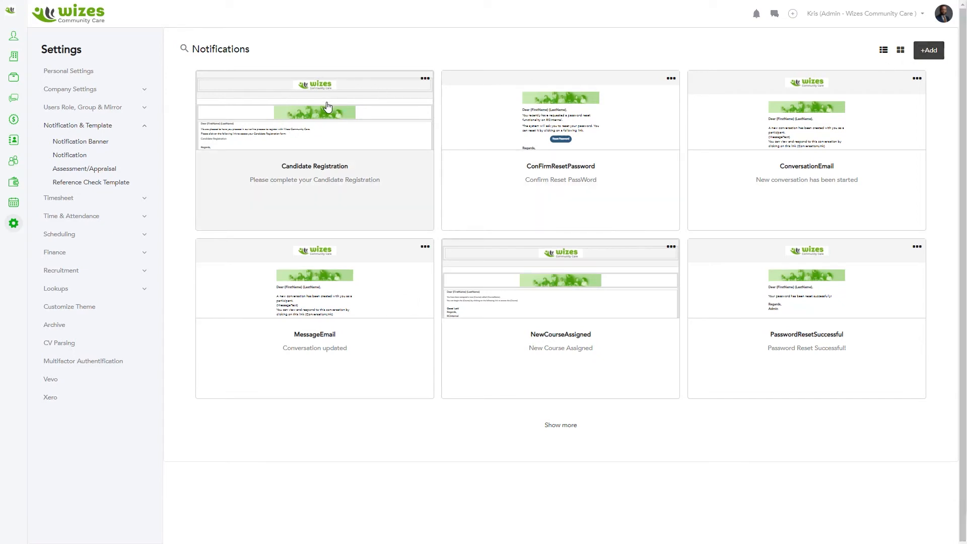
Look over the logo and banner images in the Notification Banner settings and return to the notification templates.
click(106, 142)
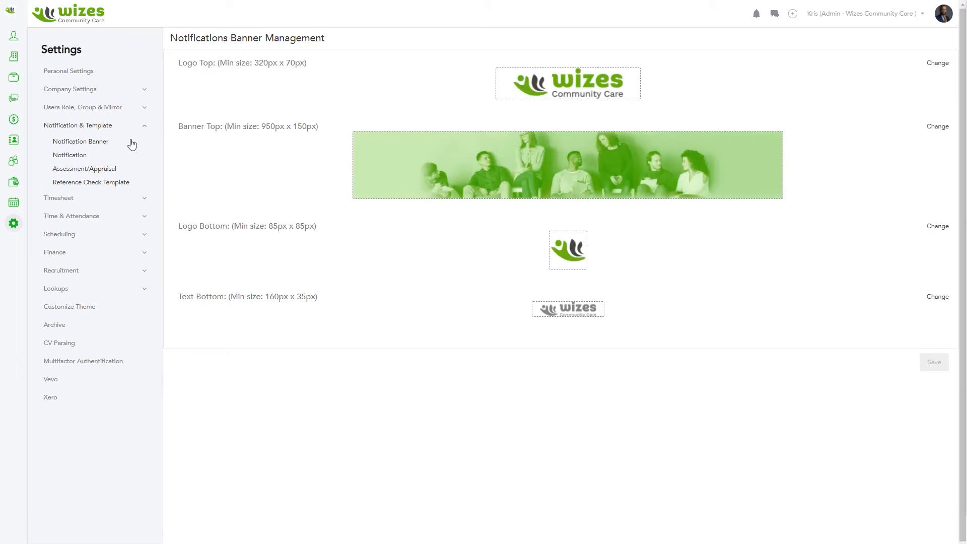
click(72, 160)
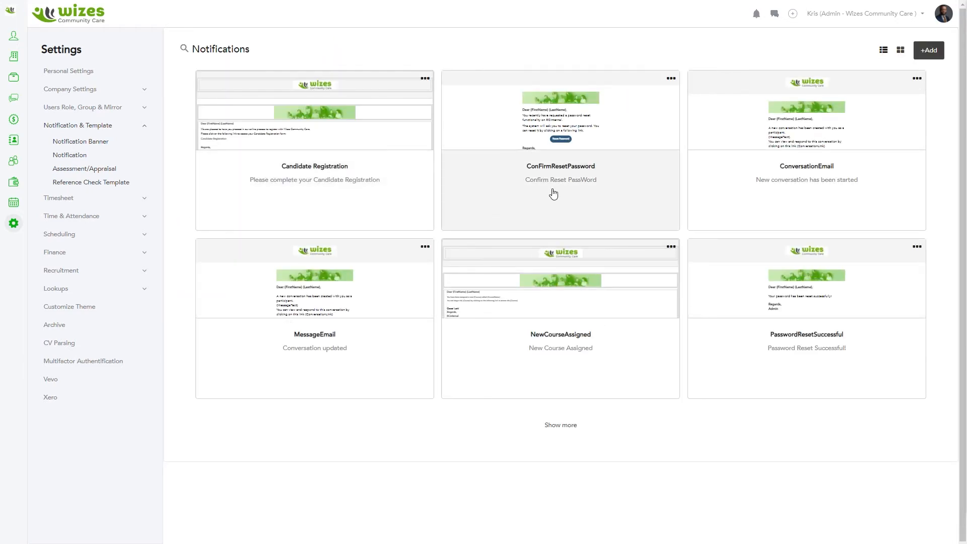
Add a new notification template named "On Line Induction".
click(925, 51)
click(298, 83)
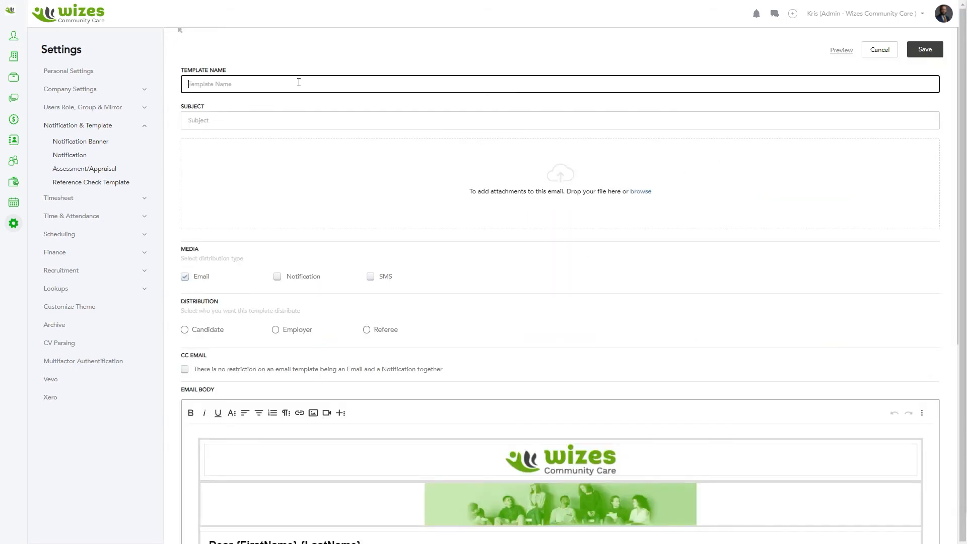
text(On Line Induction)
Set the template's subject to "Congratulations We are now going to have you complete your Induction".
key(Tab)
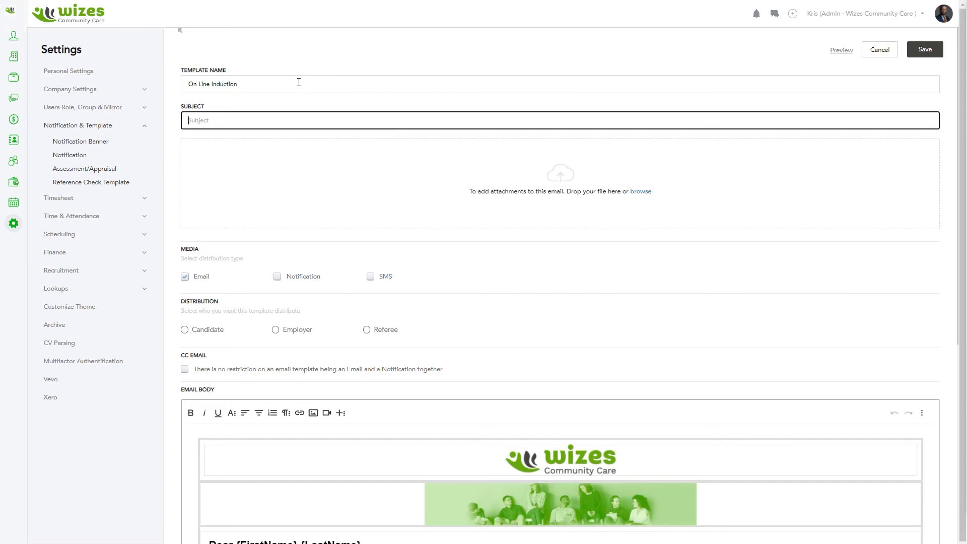
text(Congatulations We are now going to have you compl)
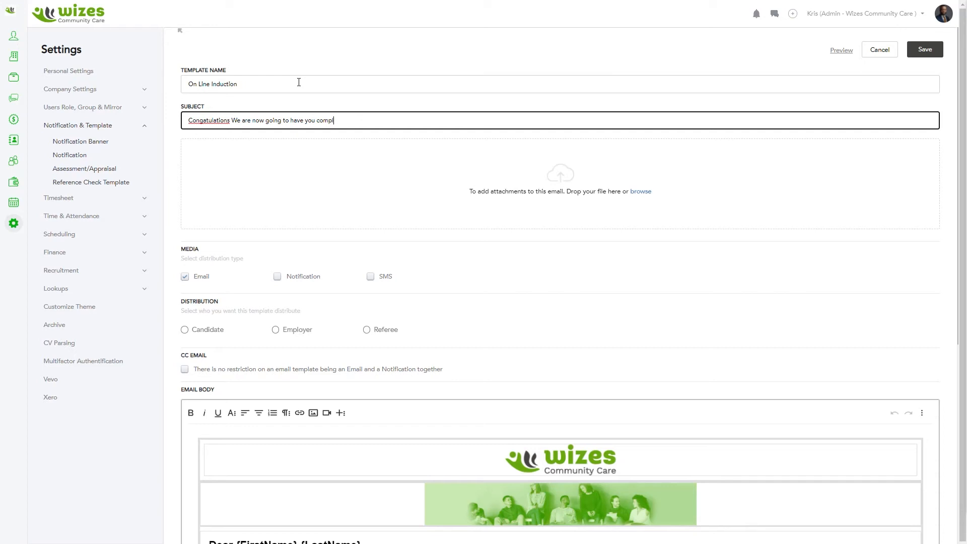
text(ete your Induction)
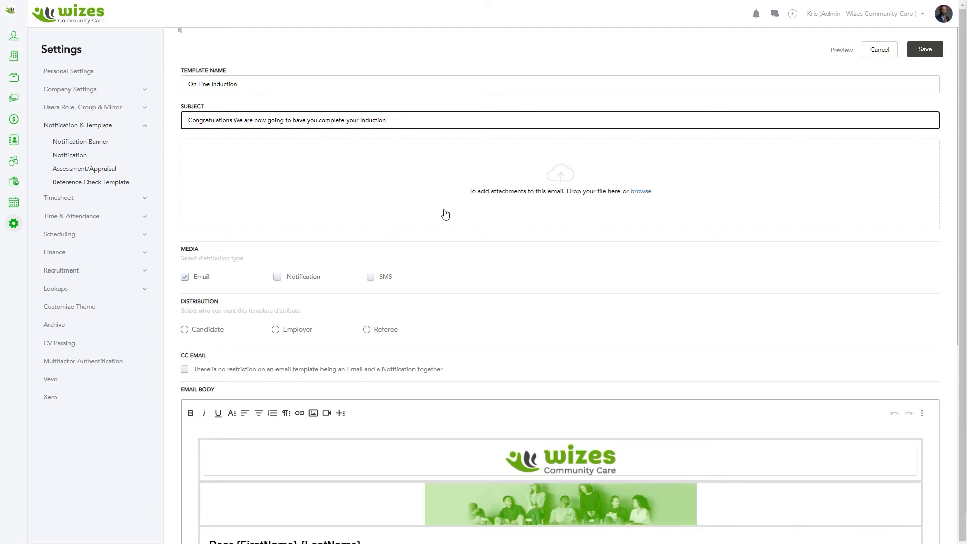
Add below the greeting the line "Congratulations! We would now like you to complete our on line Induction.".
scroll(541, 257, down, 5)
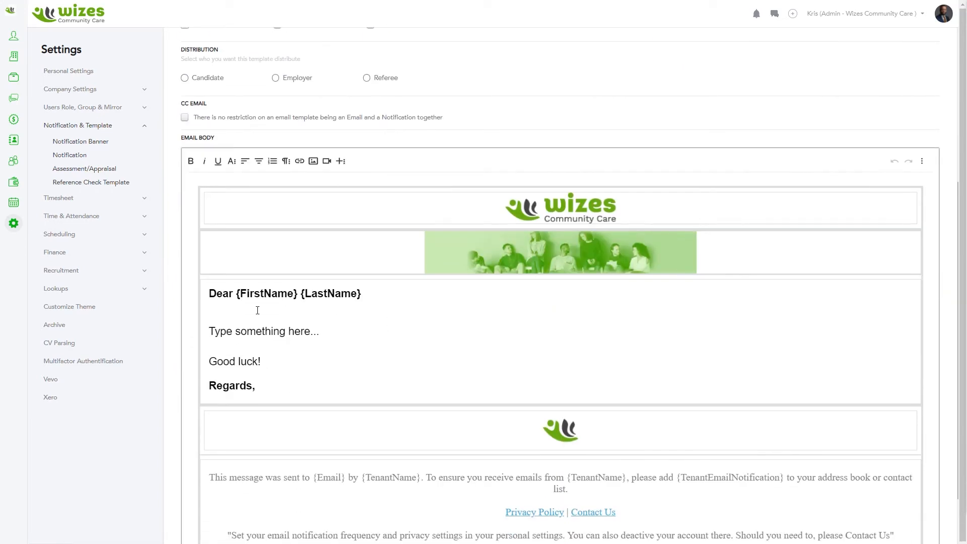
click(218, 316)
text(Con)
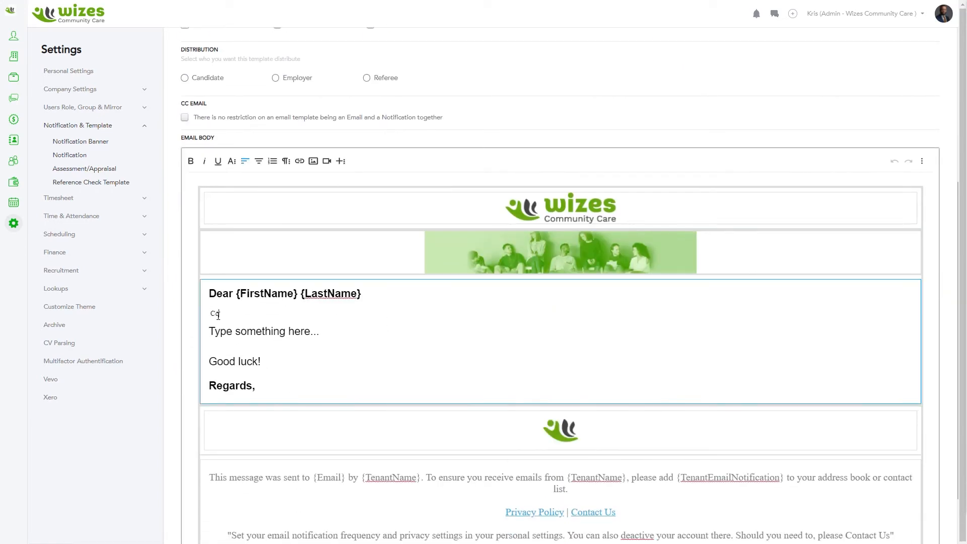
text(gratulatio)
text(ns)
text(!  )
text(We would now like)
text( you t)
text(o complet)
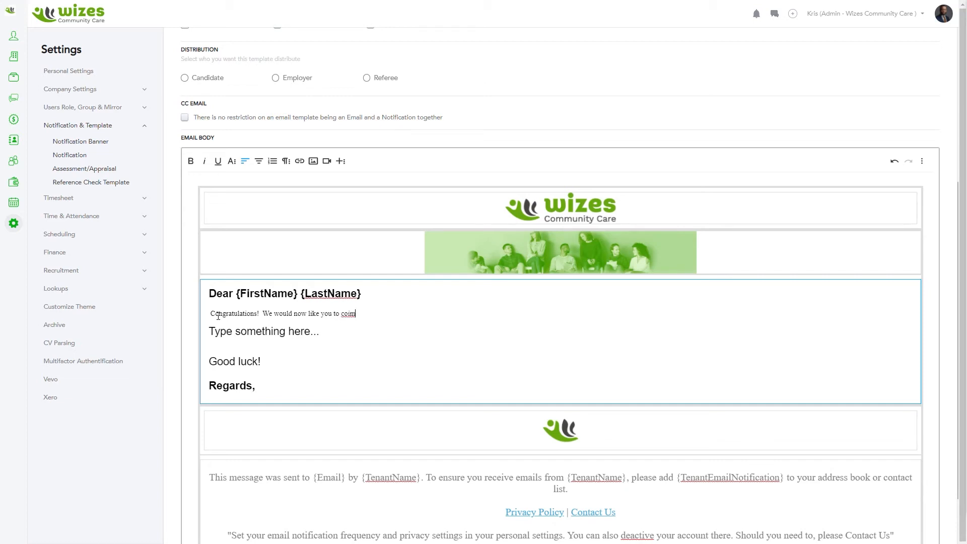
text(e our on line Inductionm)
key(BackSpace)
key(Return)
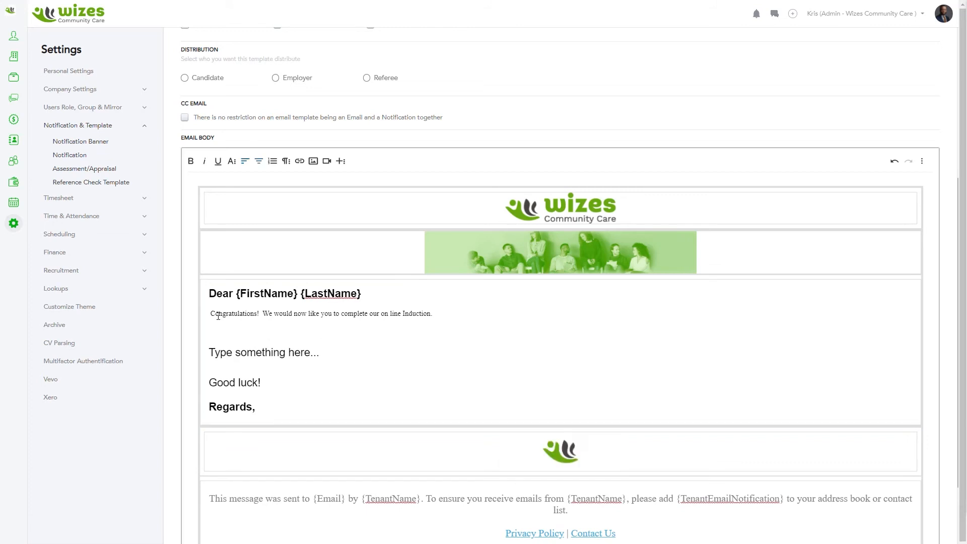
Remove the leading space from the congratulations line and insert blank lines below it.
click(465, 313)
key(Return)
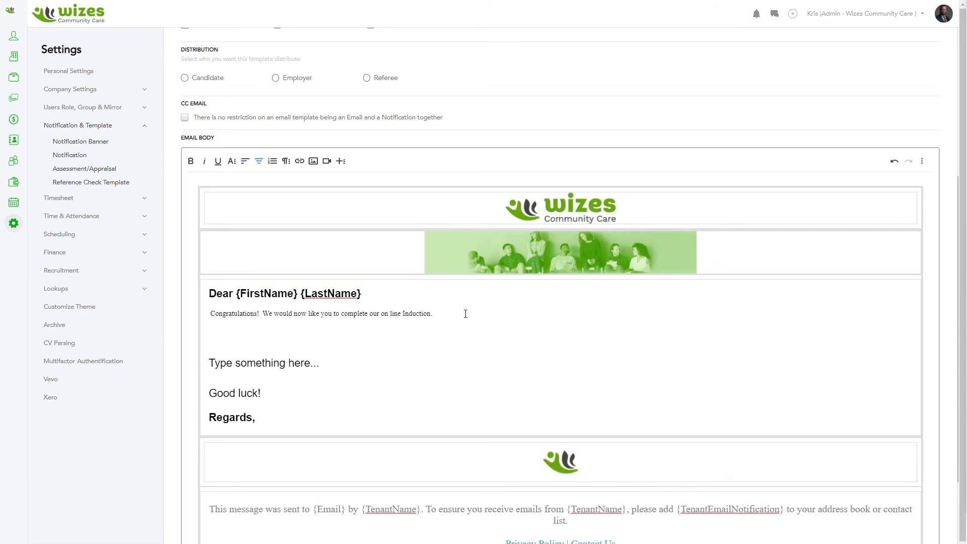
click(205, 316)
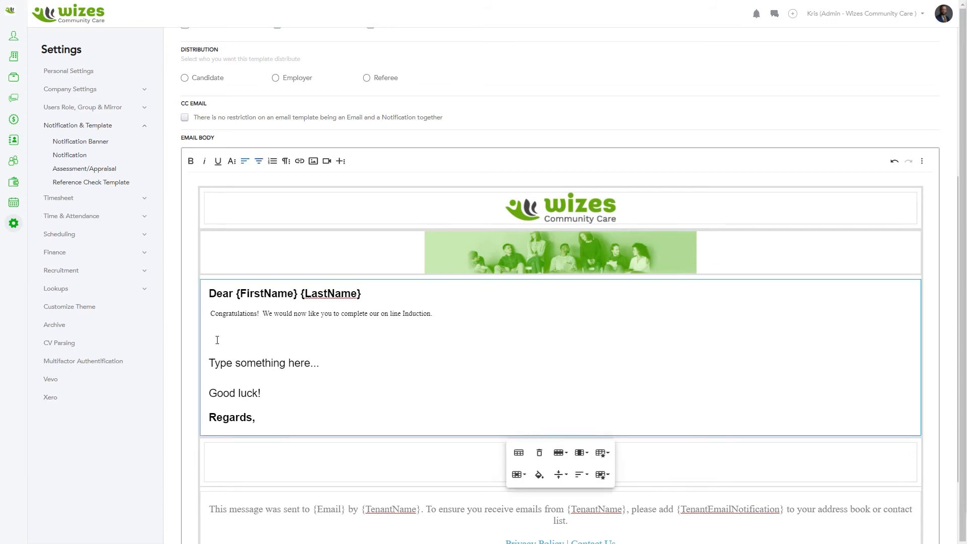
key(Delete)
click(452, 316)
key(Return)
key(Return)
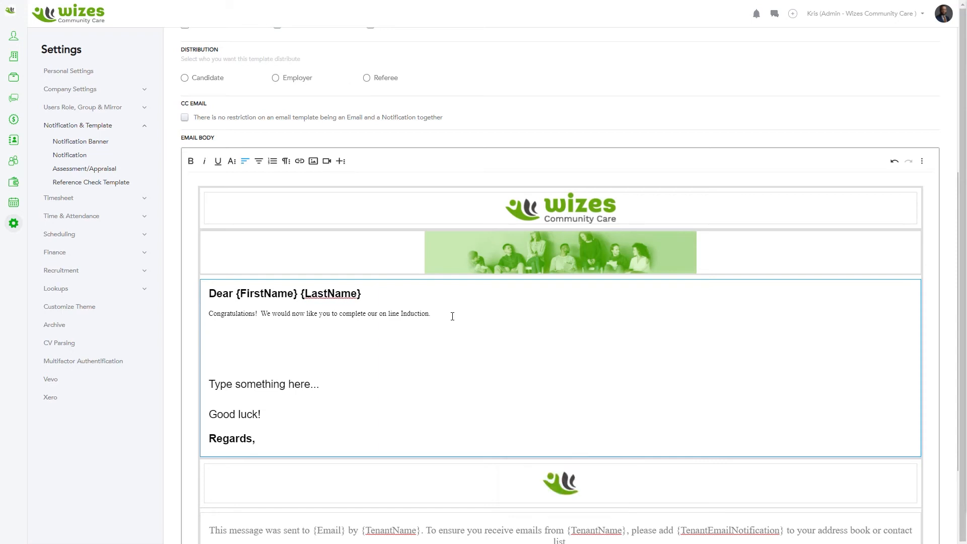
Add a second body paragraph reading "Please click on the following link to access your Induction" below the congratulations line.
text(PL)
click(449, 315)
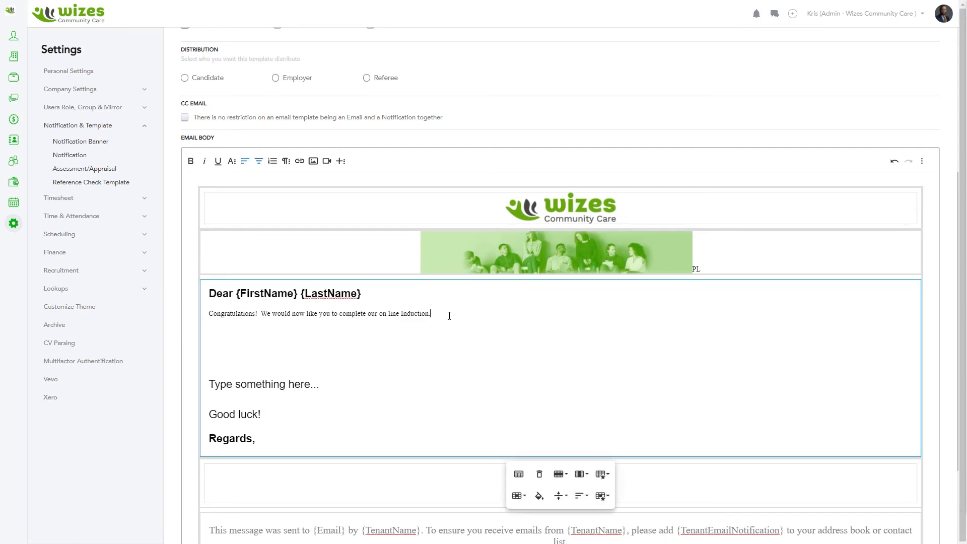
key(Return)
key(Return)
text(Please)
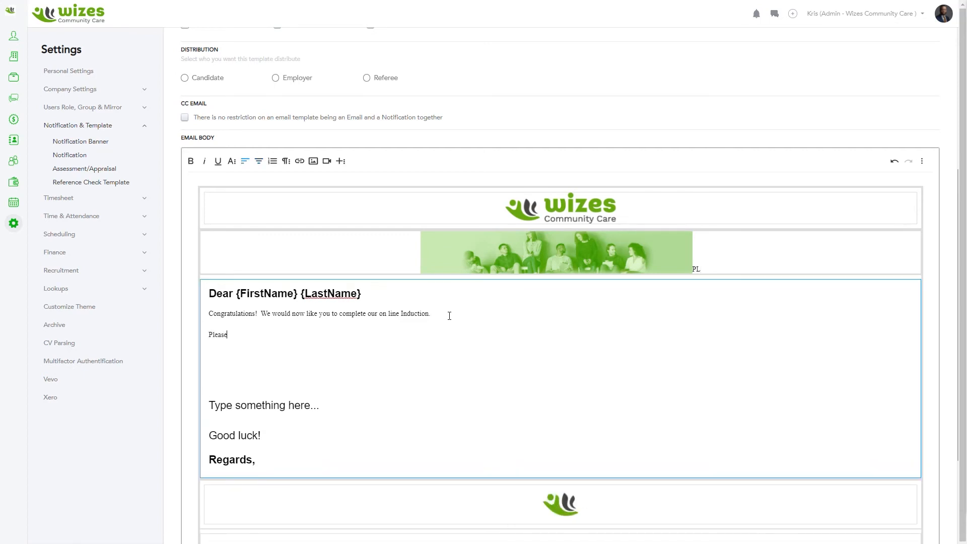
text( click on the following link to access your Induction)
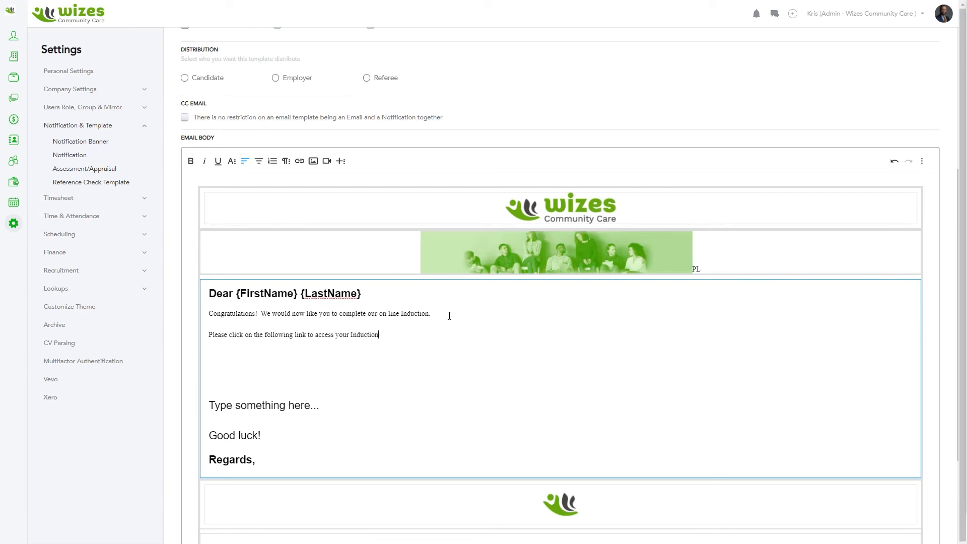
End the "Please click on the following link to access your Induction" line with a colon and add the line "On Line Induction" below it.
text(:)
key(Return)
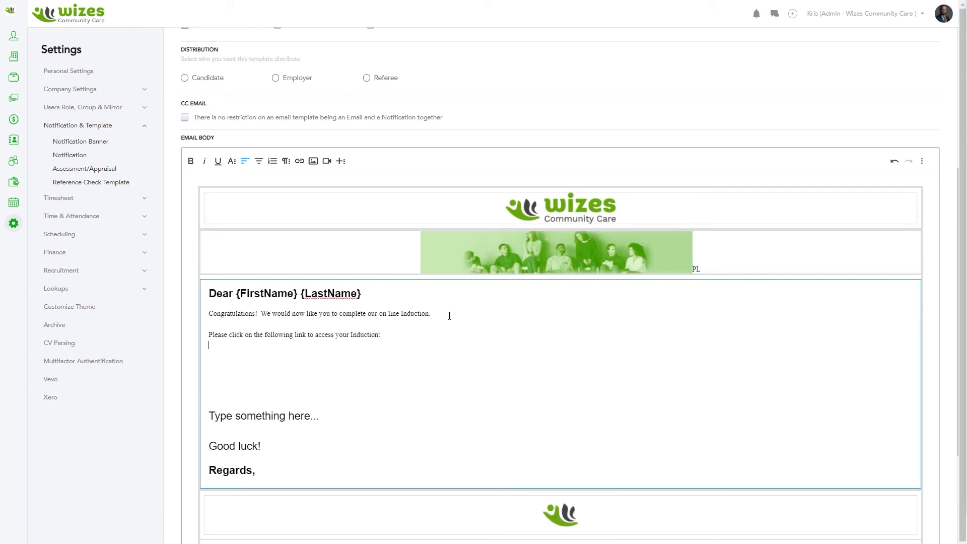
text(On Line Induction)
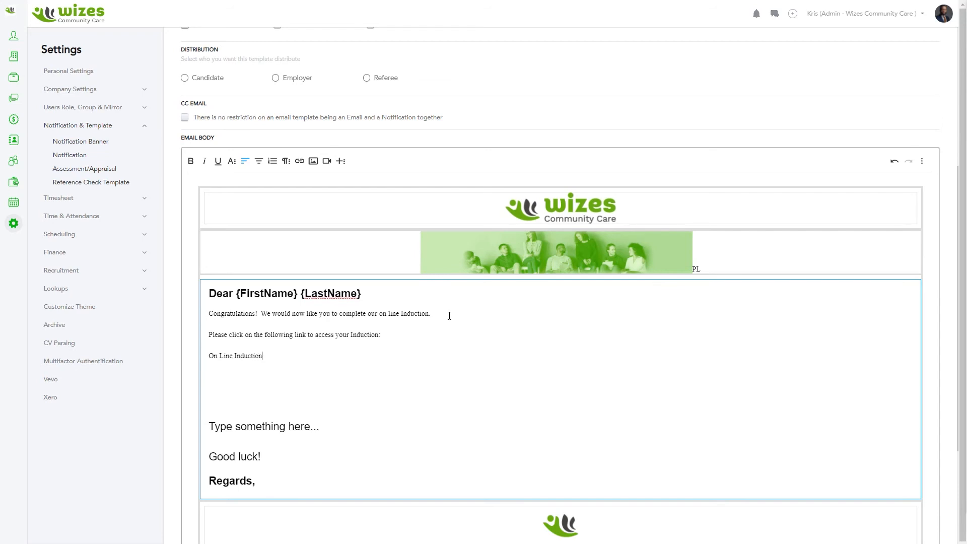
Link the "On Line Induction" text to {CandidateAssessmentLink}, set to open in a new tab, and make it bold.
click(450, 316)
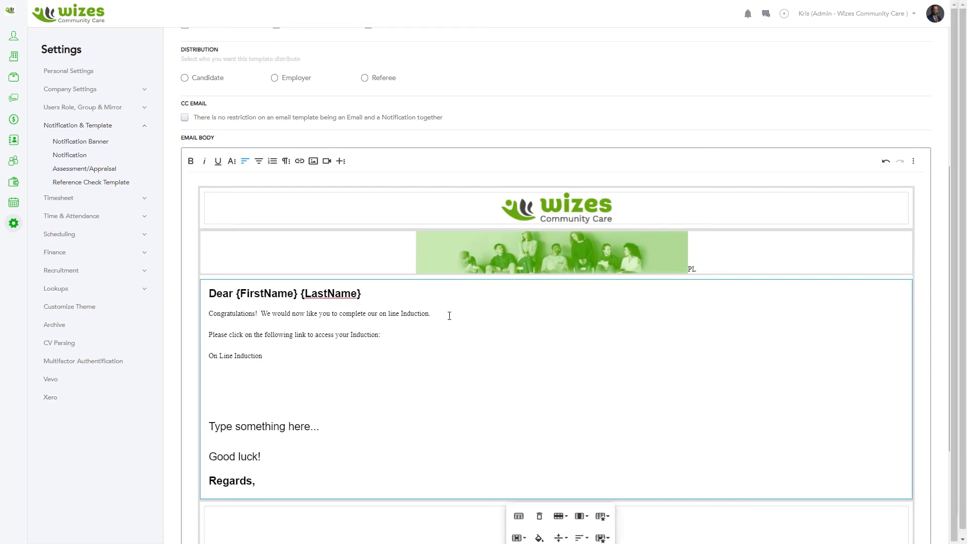
key(shift+Left)
key(shift+Left)
key(shift+Left)
key(shift+Left)
key(shift+Left)
key(shift+Left)
key(shift+Left)
key(shift+Left)
key(shift+Left)
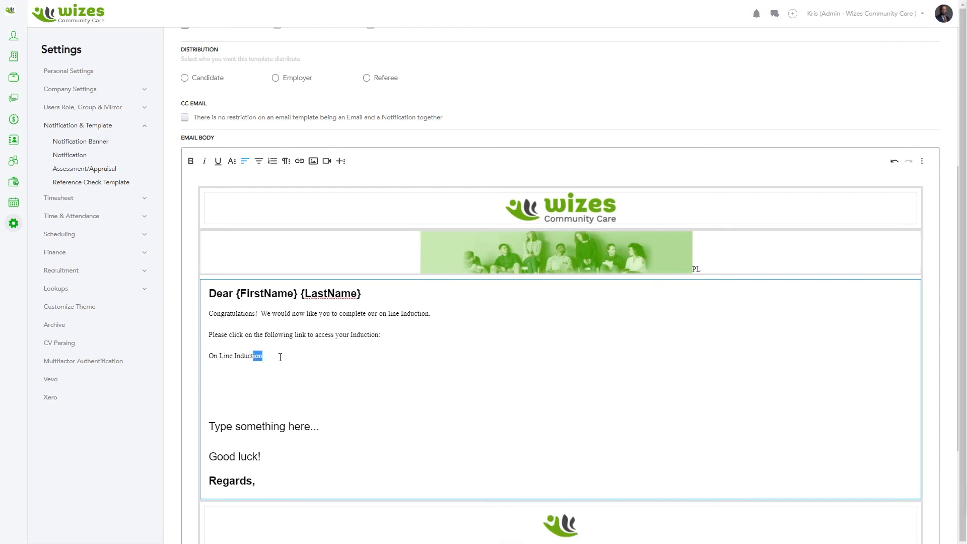
key(shift+Left)
key(shift+Left)
key(shift+Left)
key(shift+Left)
key(shift+Left)
click(299, 161)
click(347, 214)
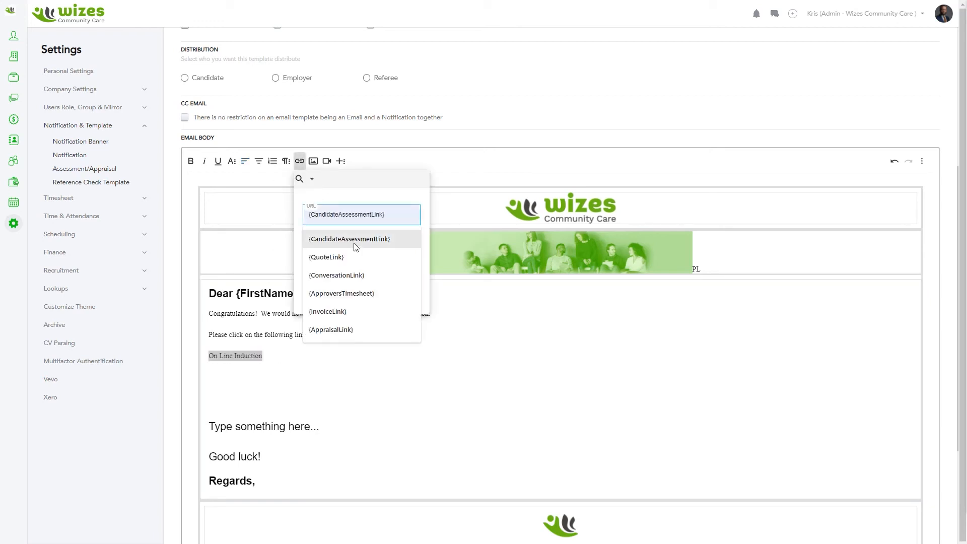
click(354, 240)
click(310, 280)
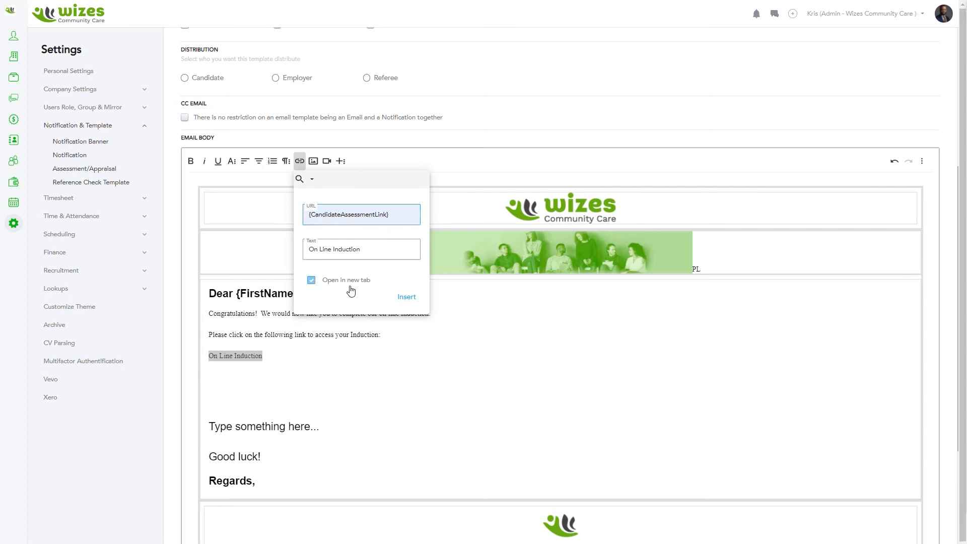
click(406, 297)
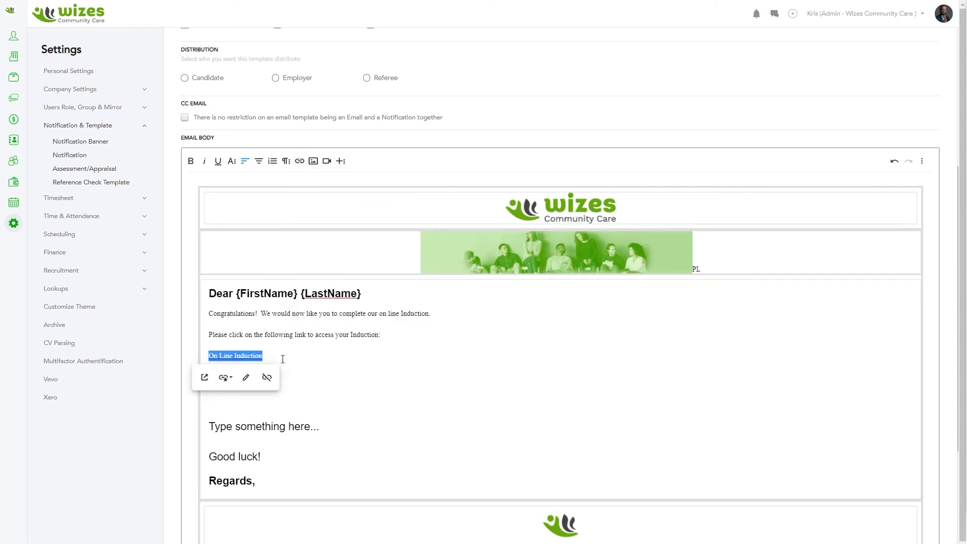
click(190, 161)
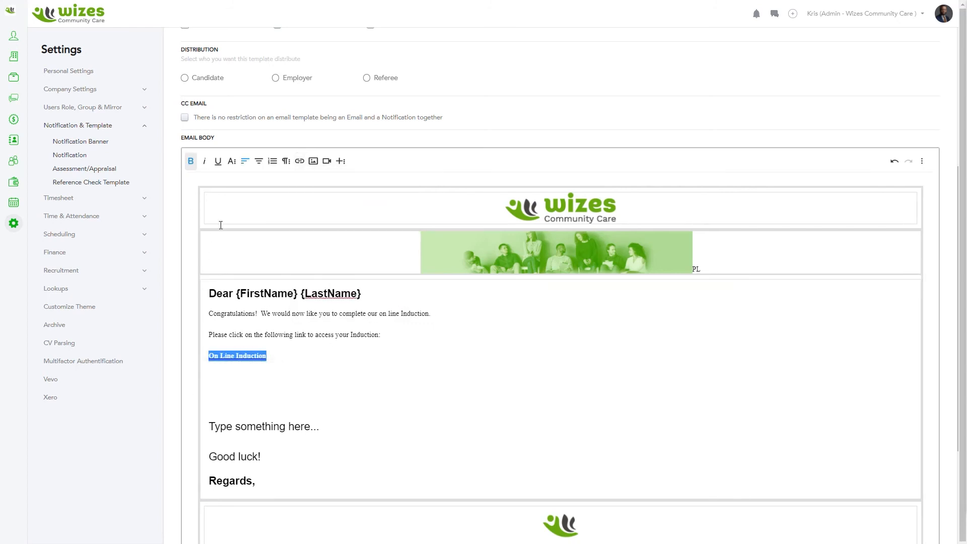
click(227, 388)
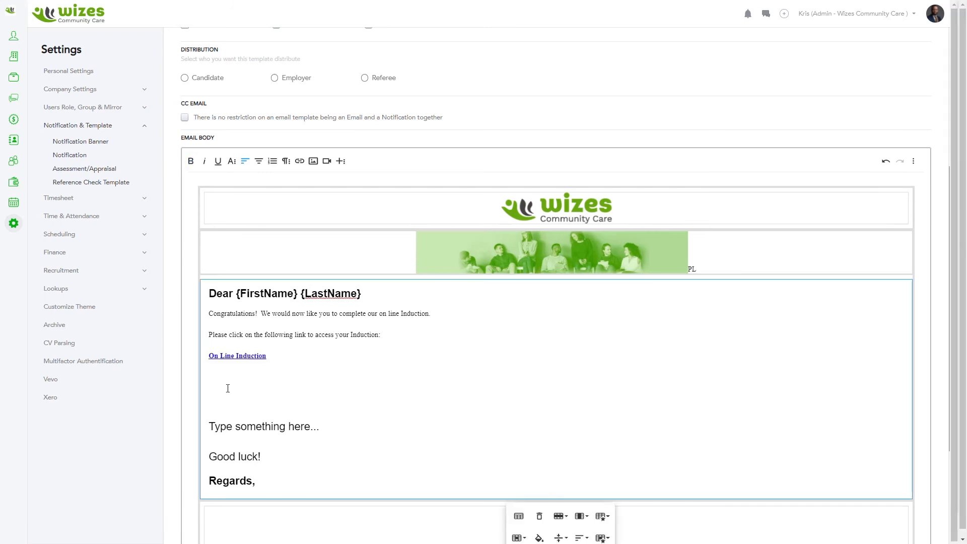
Delete the extra blank lines, the "Type something here..." placeholder and "Good luck!" between the induction link and "Regards,".
click(217, 373)
key(shift+Down)
key(shift+Down)
key(shift+Down)
key(shift+Down)
key(shift+Down)
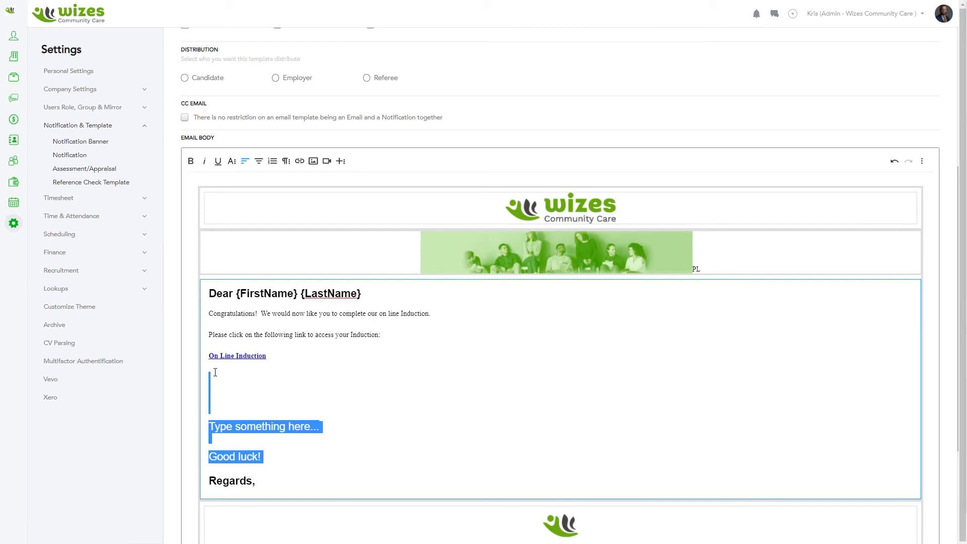
key(BackSpace)
key(BackSpace)
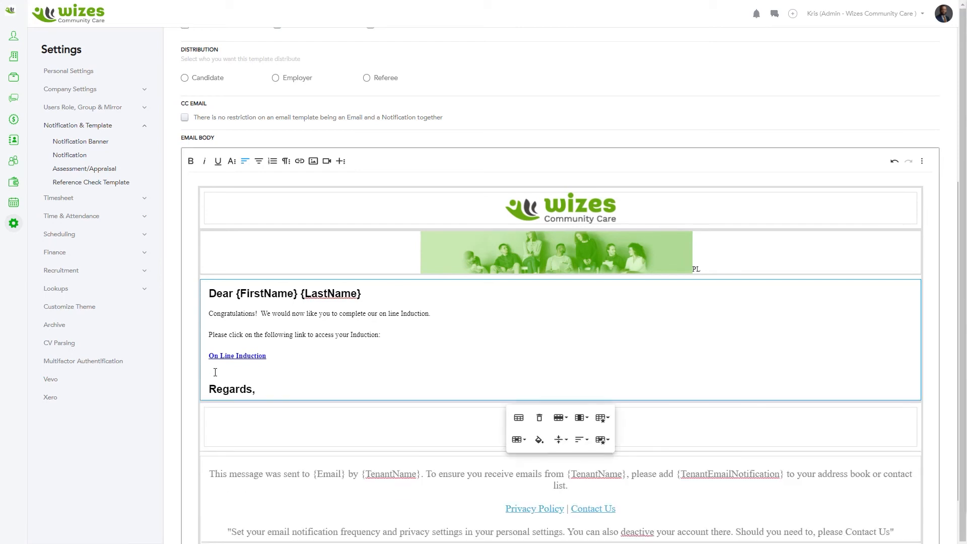
Add "Wizes Community Care" in bold on a new line below "Regards,".
click(278, 382)
key(Return)
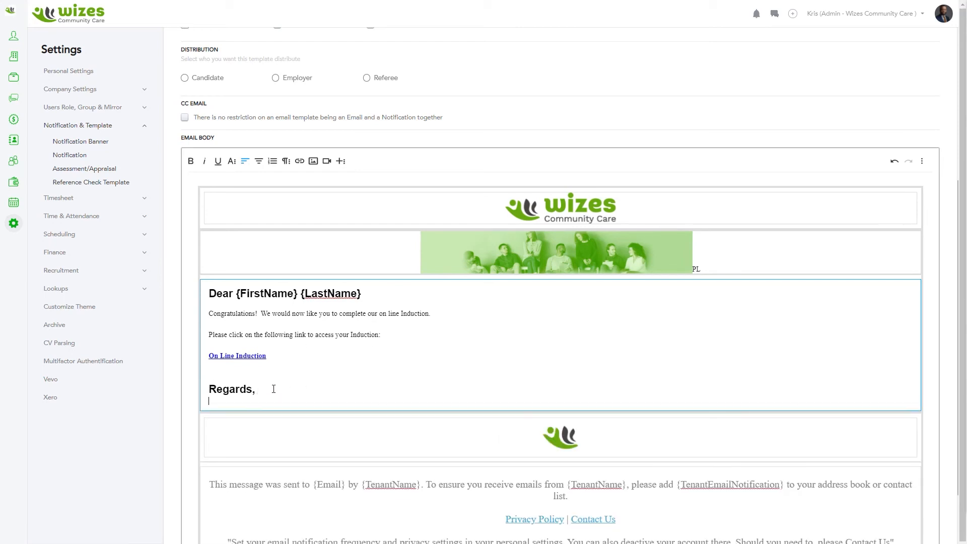
text(Wizes Community Care)
key(shift+Up)
key(ctrl+b)
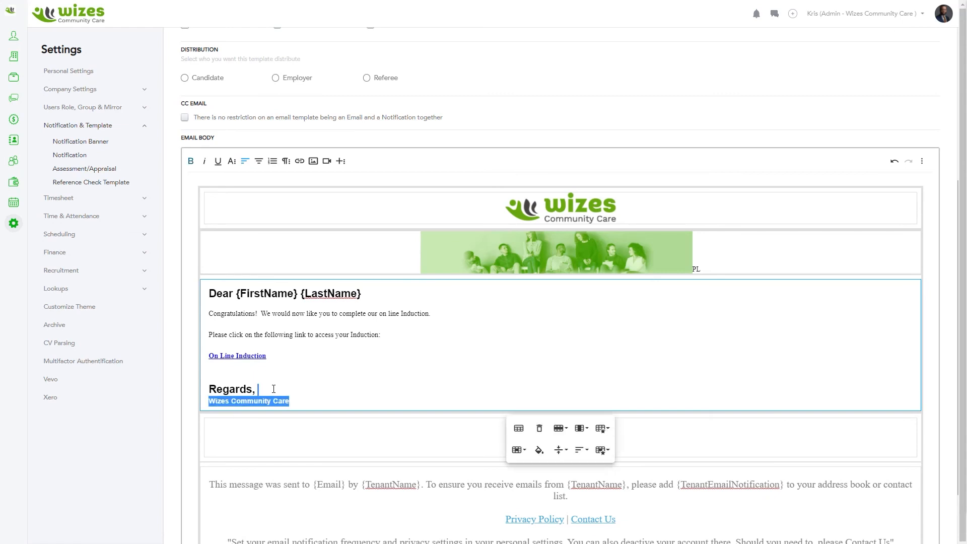
Format the whole message from the greeting to the signature in Arial size 18 and save the On Line Induction template.
key(shift+Up)
key(shift+Up)
key(shift+Up)
key(shift+Up)
key(shift+Up)
key(shift+Up)
key(shift+Up)
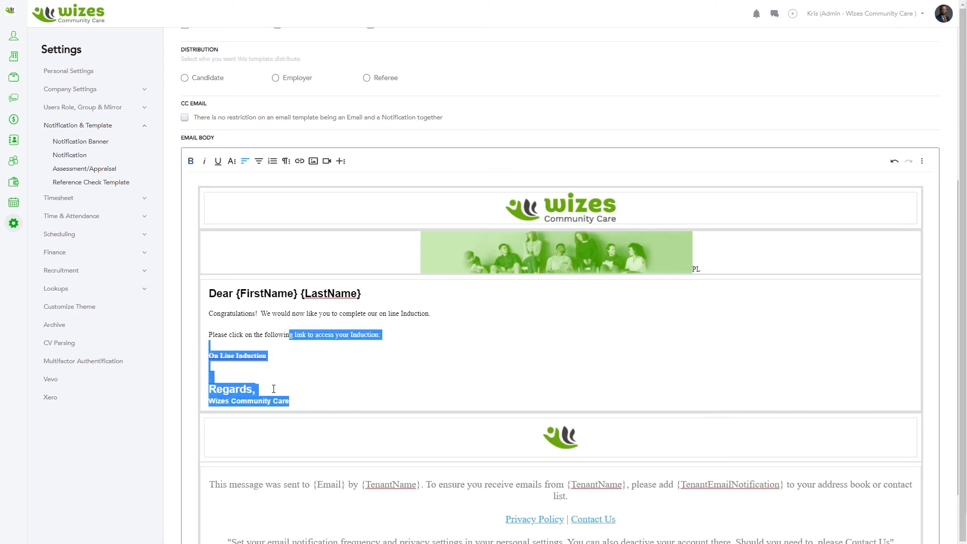
key(shift+Left)
key(shift+Left)
key(shift+Left)
key(shift+Left)
key(shift+Left)
key(shift+Left)
key(shift+Left)
key(shift+Left)
key(shift+Left)
key(shift+Left)
key(shift+Left)
key(shift+Left)
key(shift+Left)
key(shift+Left)
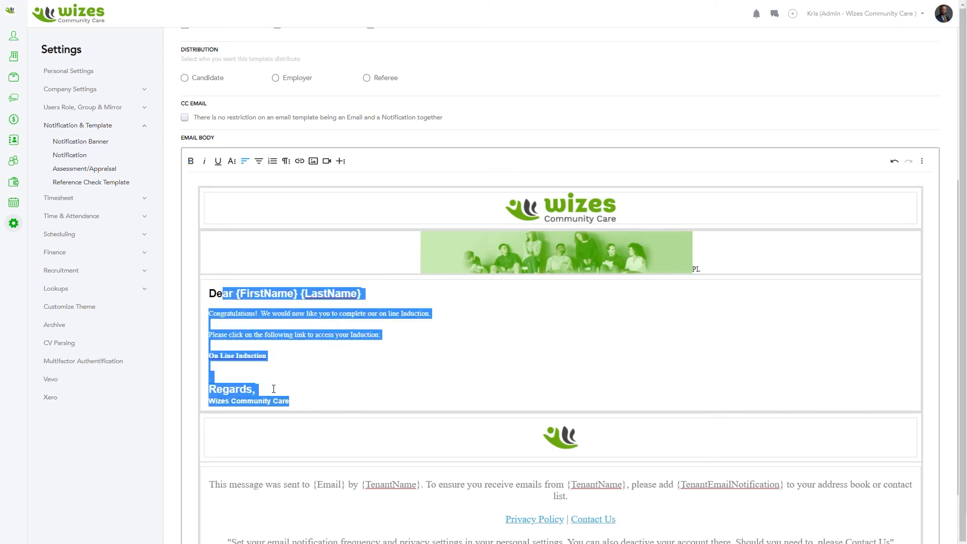
click(232, 161)
click(245, 184)
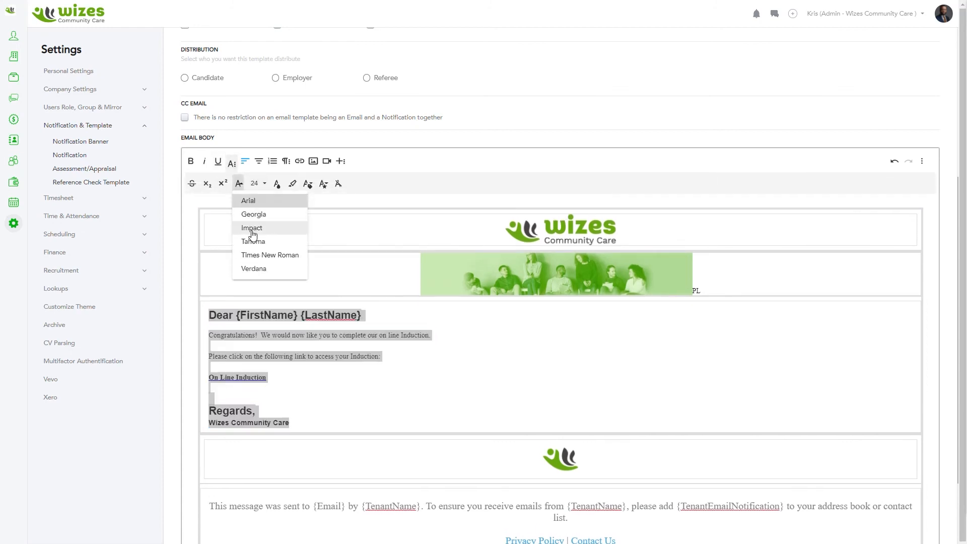
click(249, 198)
click(261, 184)
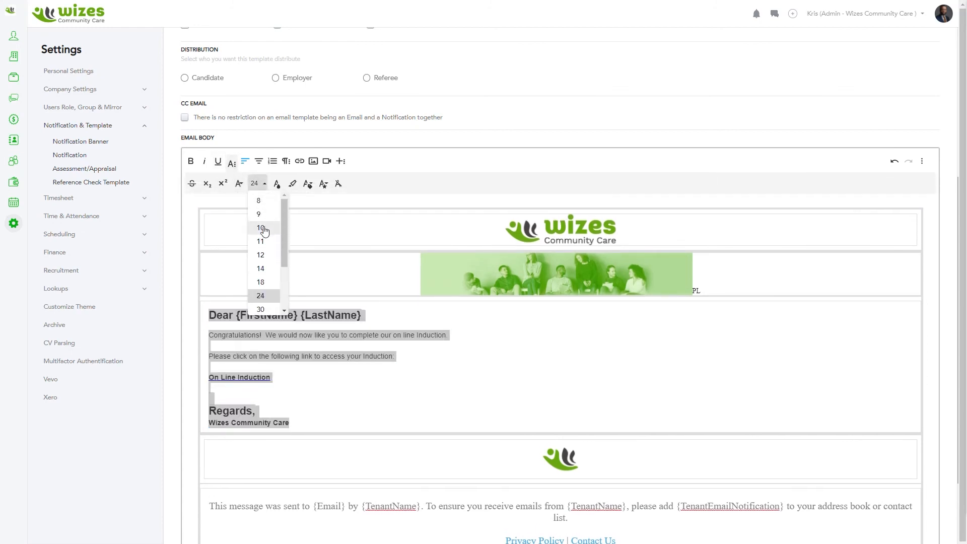
click(261, 282)
click(357, 428)
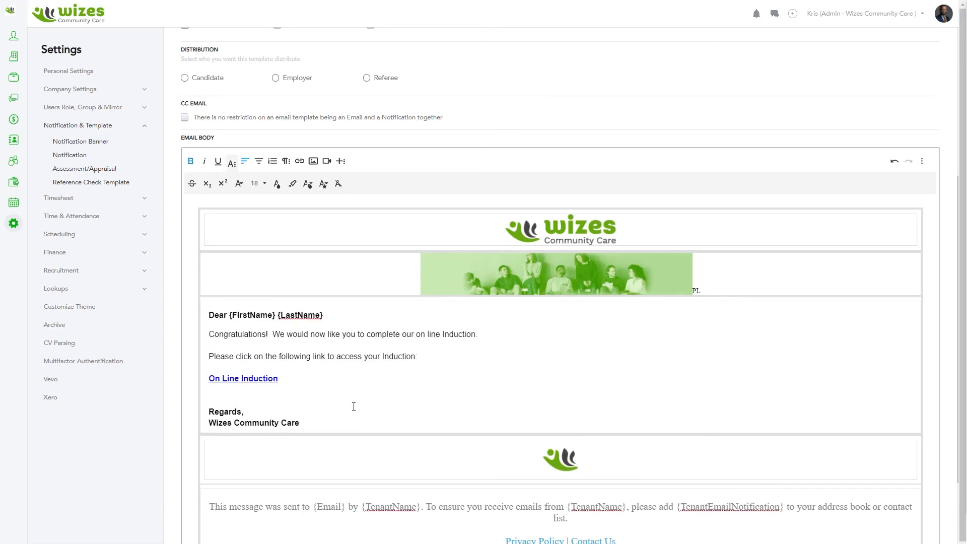
scroll(545, 371, up, 5)
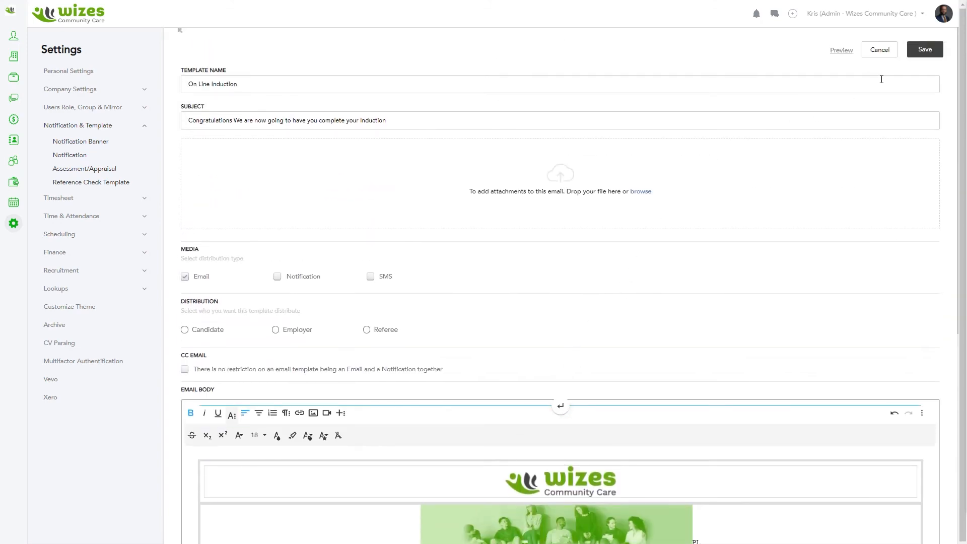
click(914, 50)
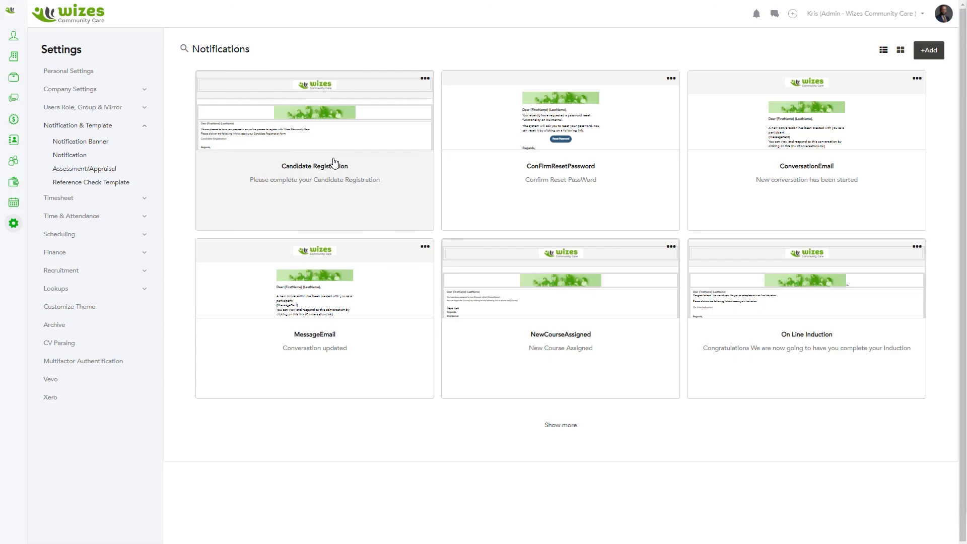
Open the Candidate Registration template for editing and review its email body.
click(425, 78)
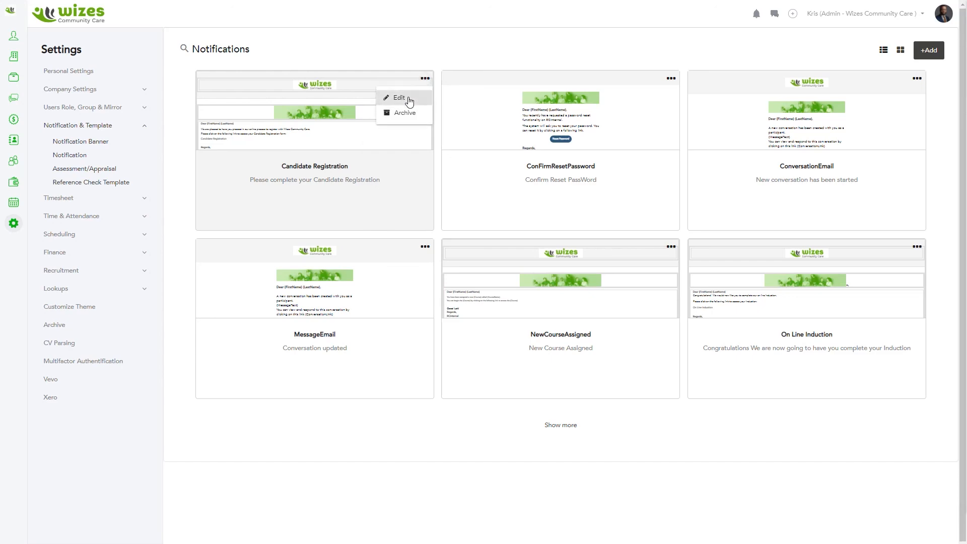
click(409, 99)
click(616, 102)
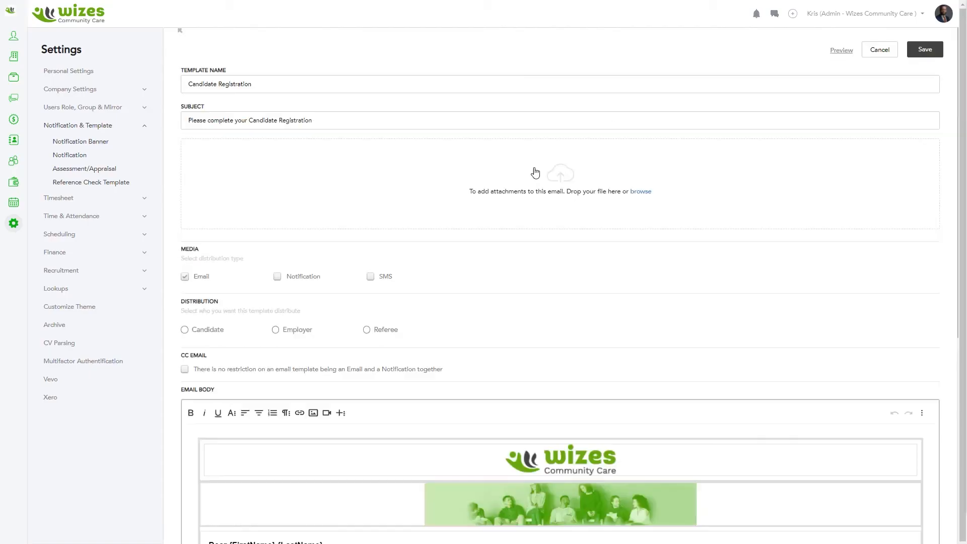
scroll(324, 239, down, 3)
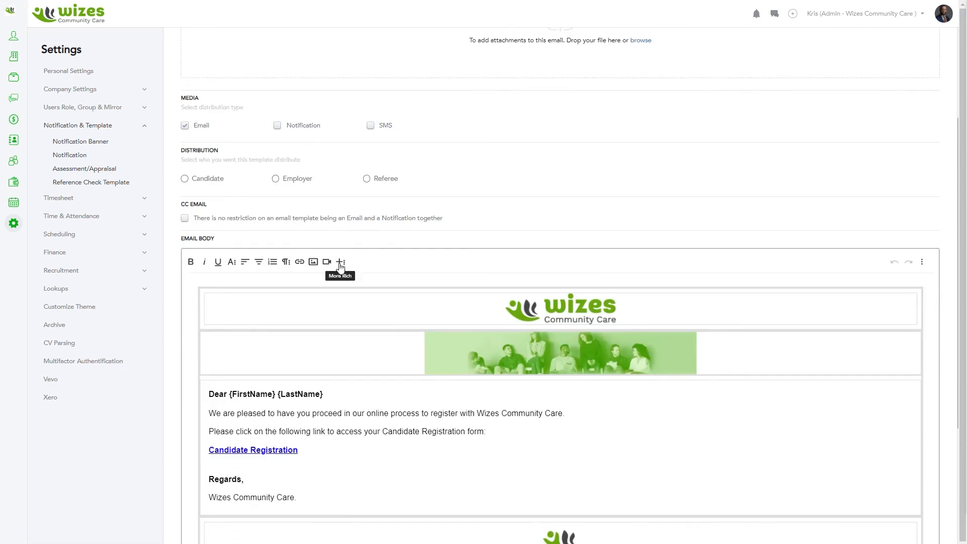
scroll(343, 269, down, 2)
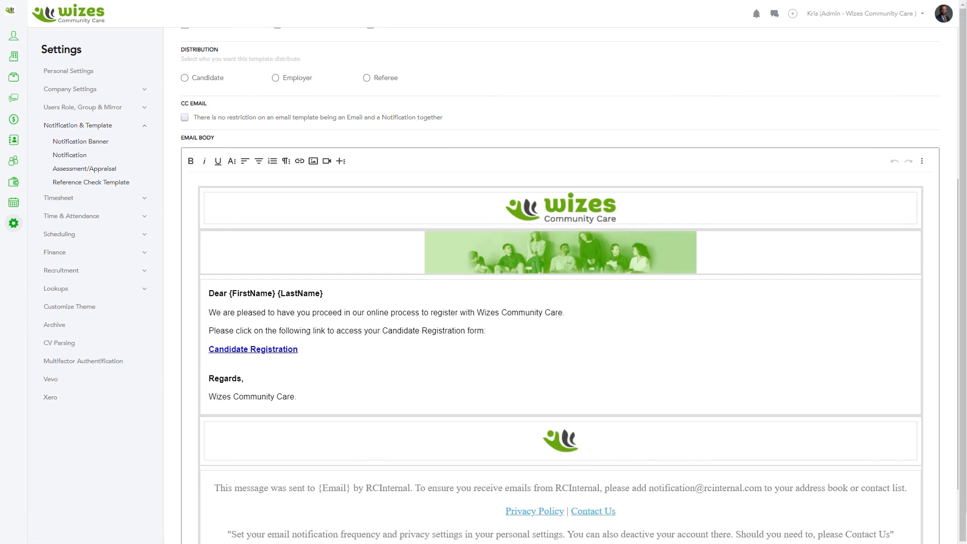
Switch to the Pipeline Stage workbook in Excel and examine the Notification, Assessment and Reference Check entries for the unpublished candidate pipeline.
drag(0, 25, 366, 27)
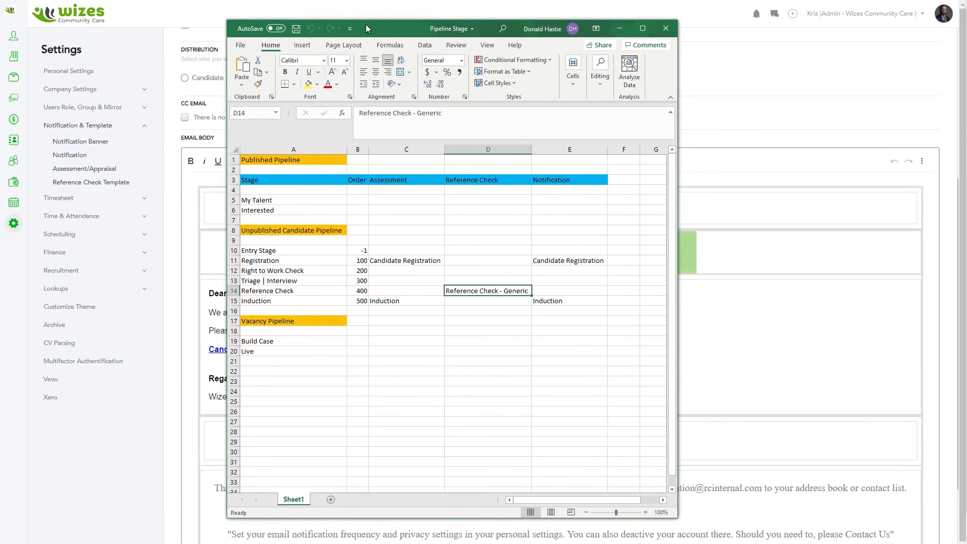
click(569, 149)
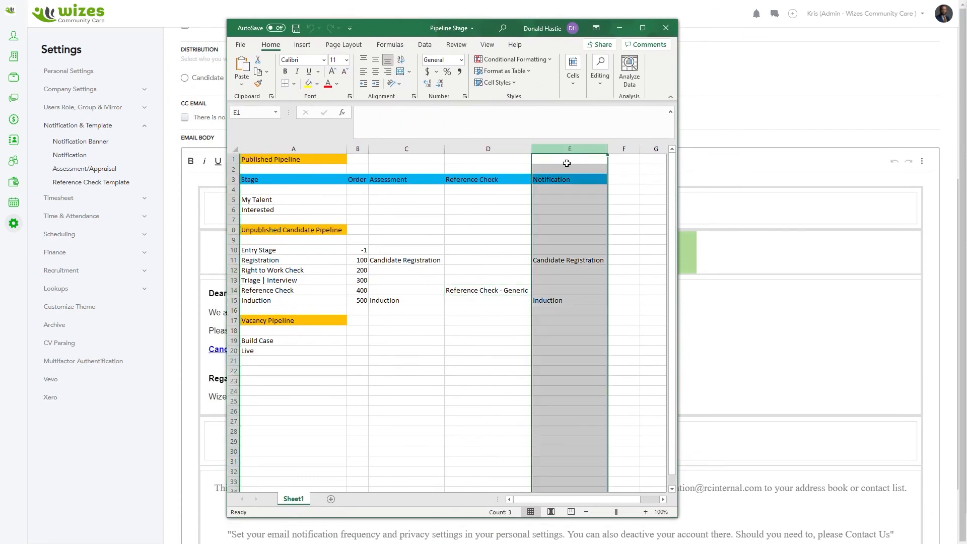
click(556, 260)
click(554, 300)
click(555, 260)
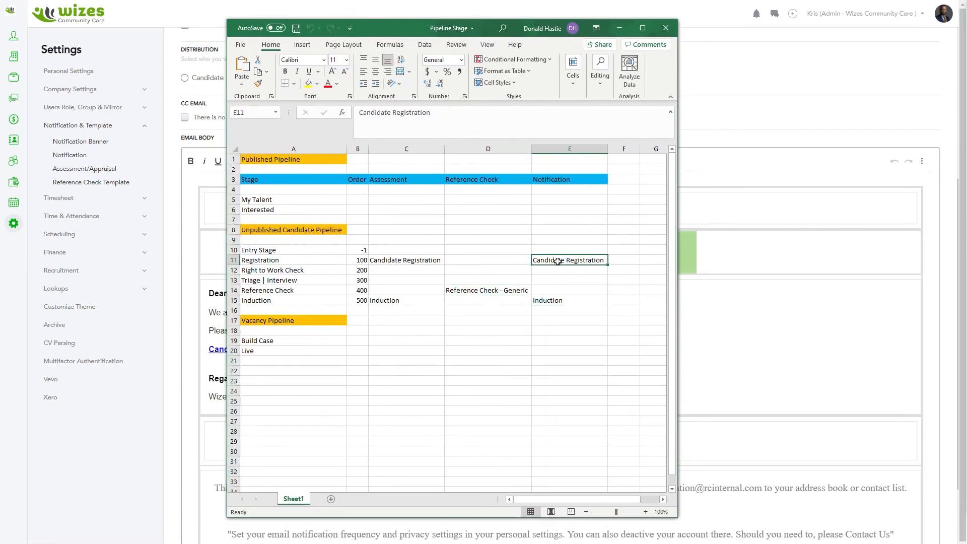
drag(417, 261, 414, 300)
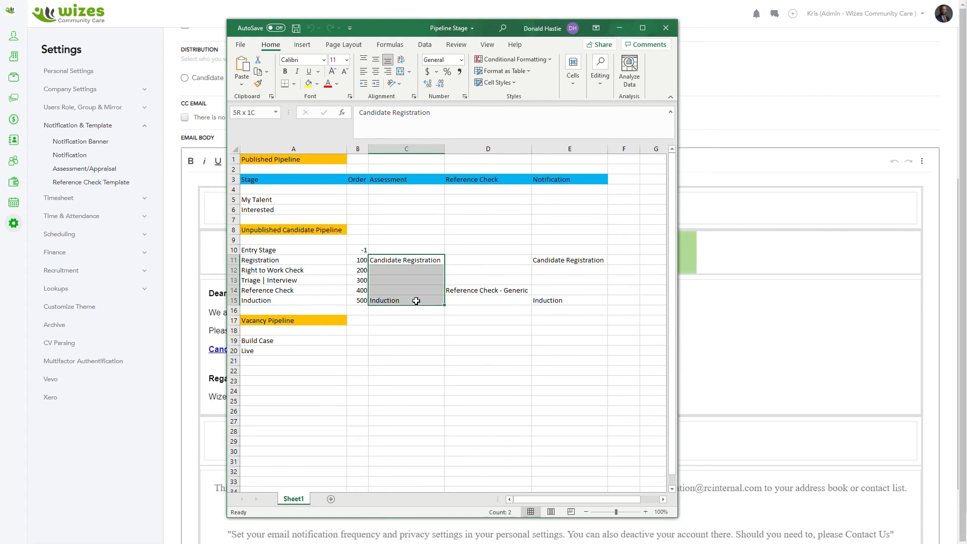
click(460, 292)
drag(417, 254, 410, 297)
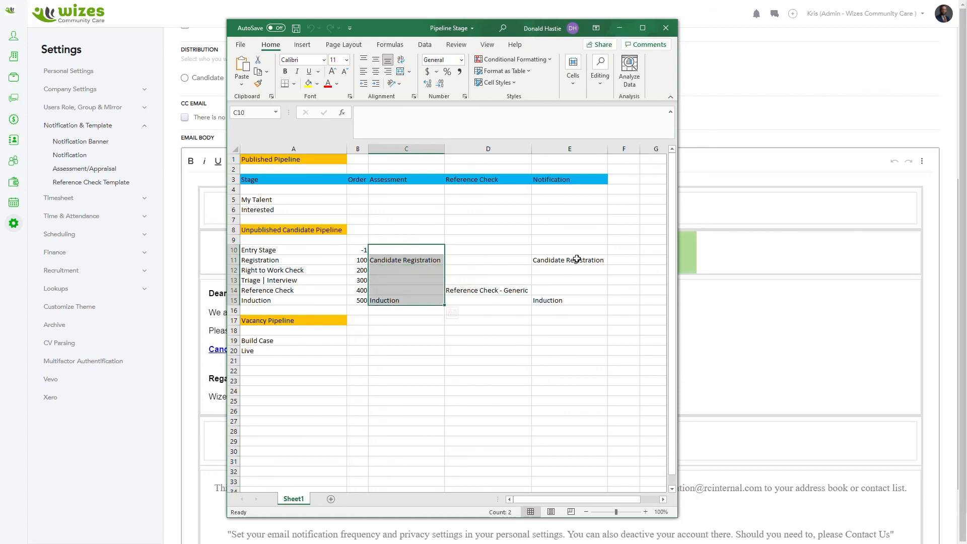